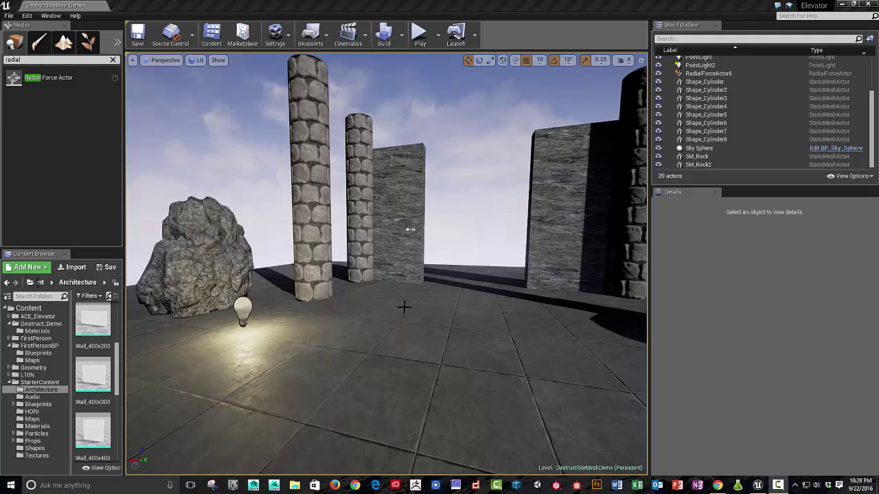
Switch to the UE4 Destructible Meshes document in Google Docs to review the tutorial topics, and return to Unreal Editor
right_drag(401, 285, 424, 312)
key(alt+Tab)
key(Tab)
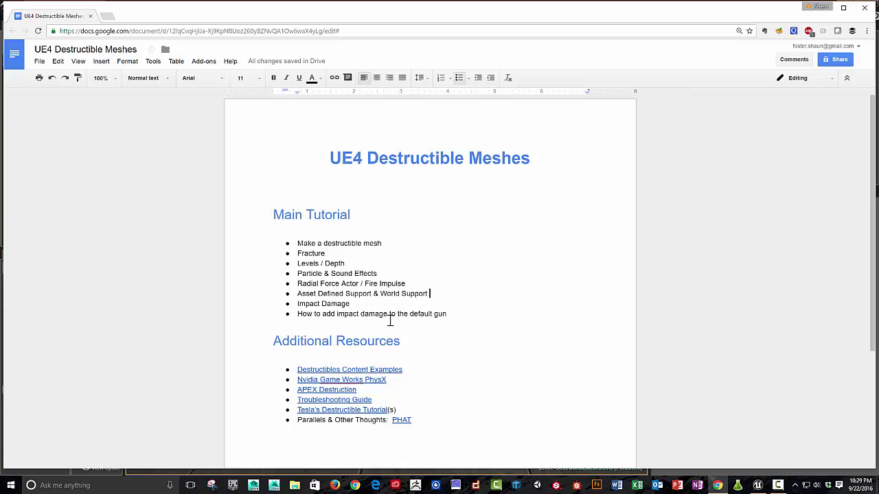
key(alt+Tab)
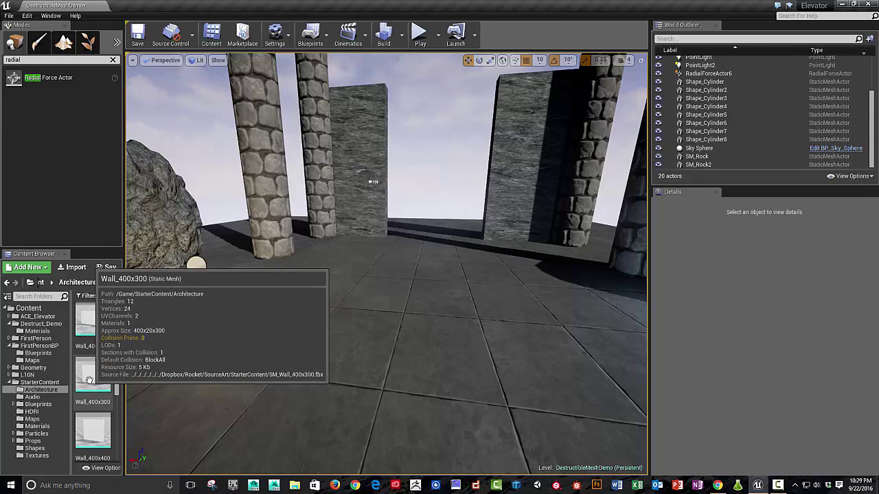
Open the Wall_400x300 static mesh from the Architecture folder and turn on its collision display
scroll(88, 383, up, 2)
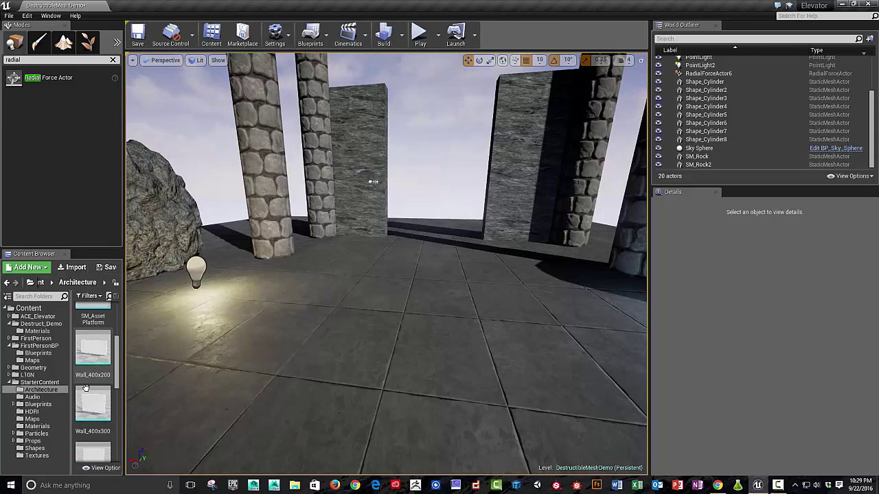
scroll(96, 402, down, 1)
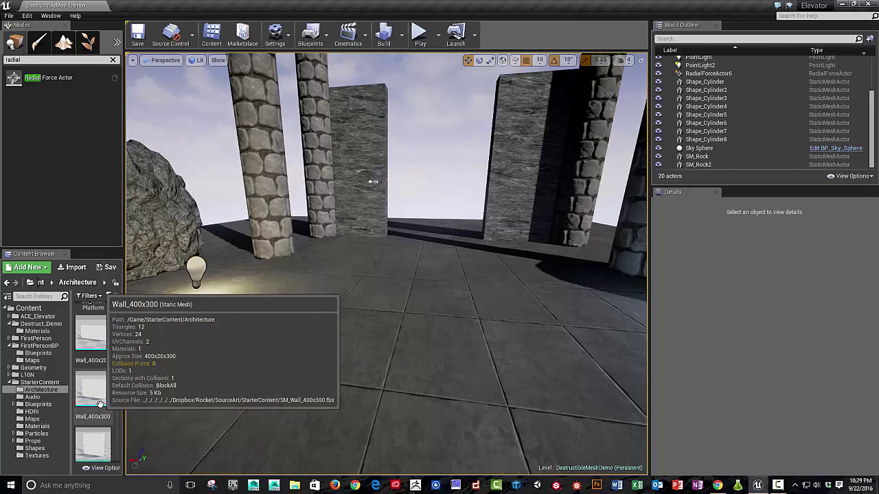
click(100, 403)
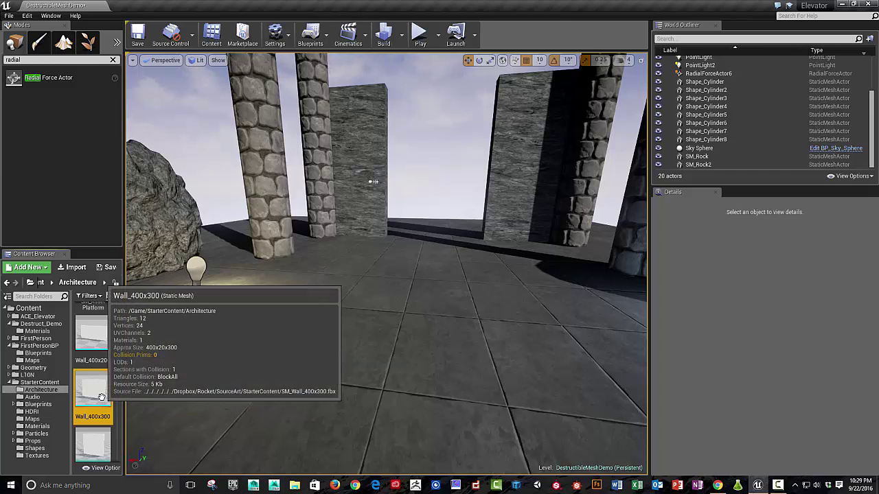
double_click(102, 396)
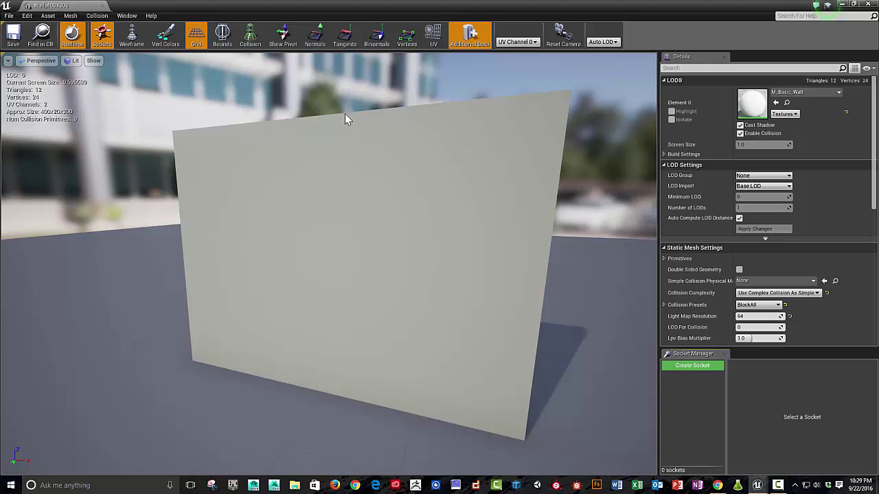
click(250, 38)
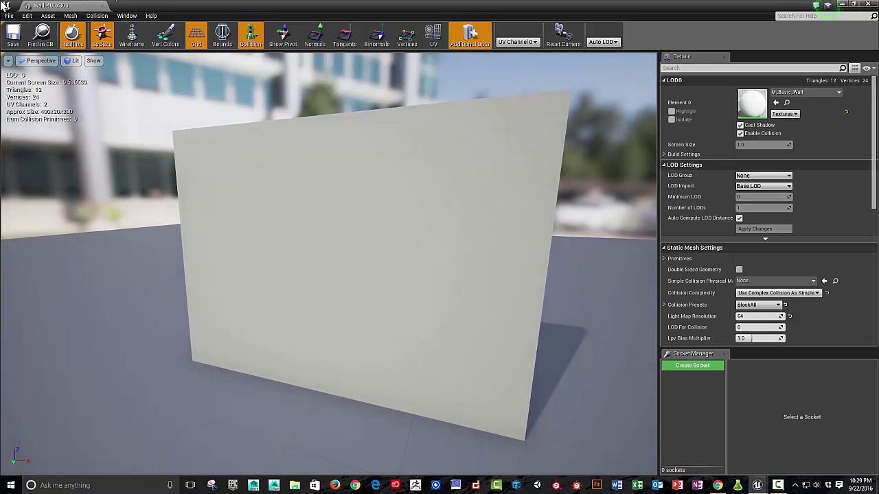
Select the Pillar_50x501 actor in the level, review the collision options for the wall mesh, and close the mesh editor
drag(164, 10, 441, 337)
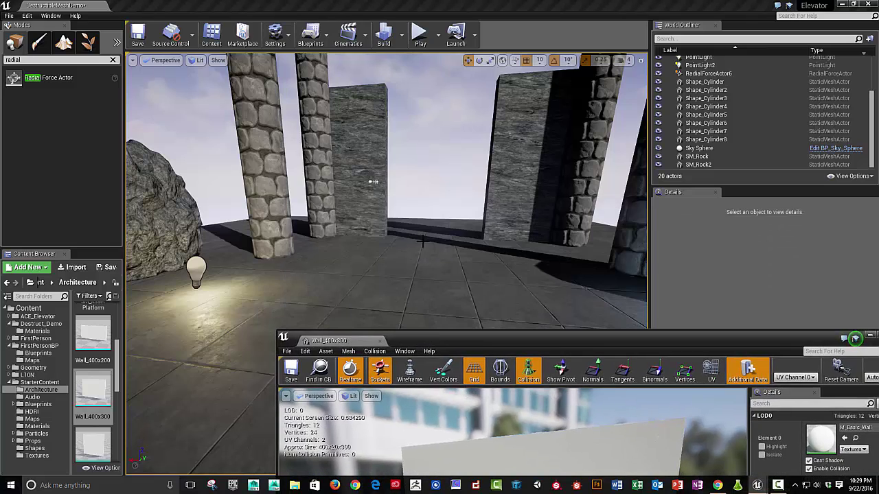
click(371, 187)
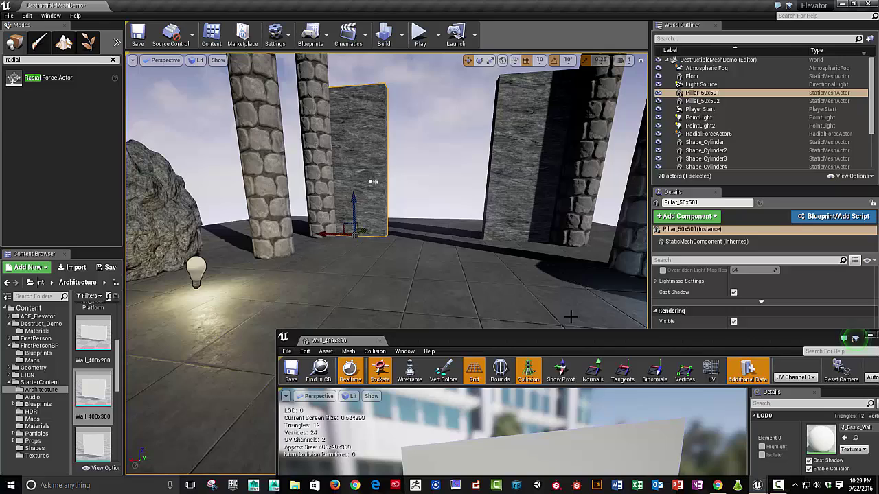
drag(545, 341, 435, 104)
click(265, 116)
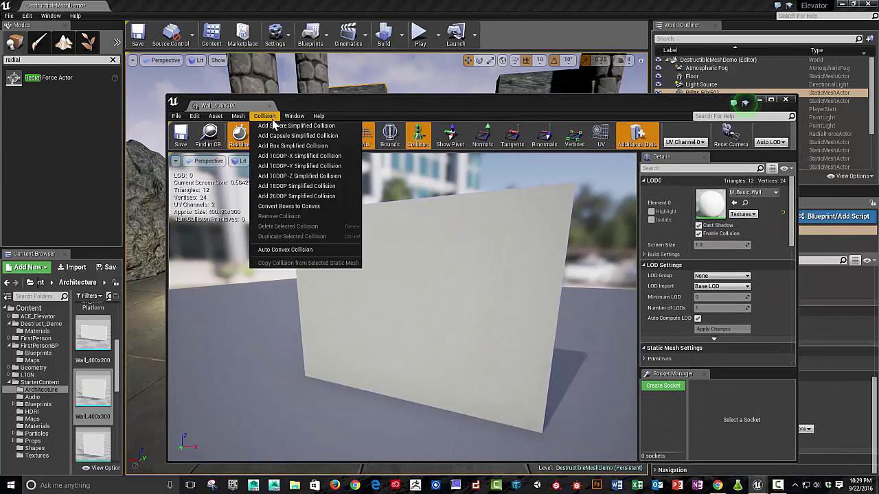
click(785, 99)
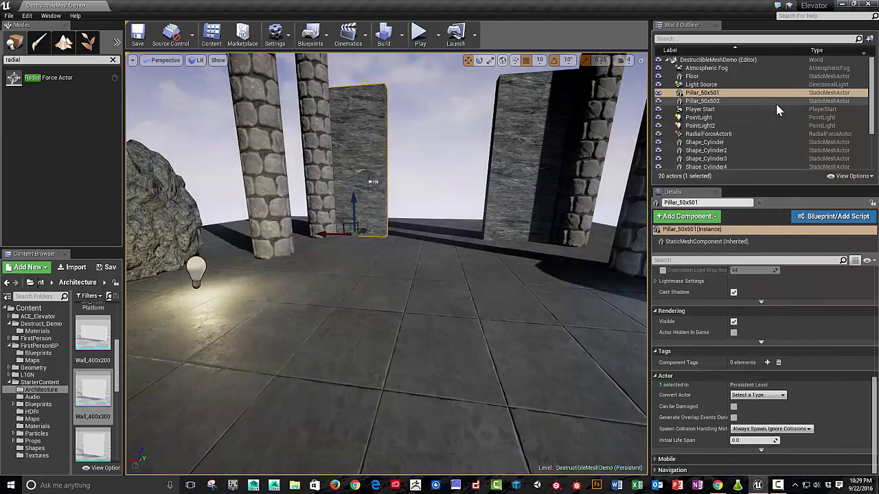
Create a destructible mesh from Wall_400x300 and show its destructible settings above an enlarged fracture settings area
right_click(92, 392)
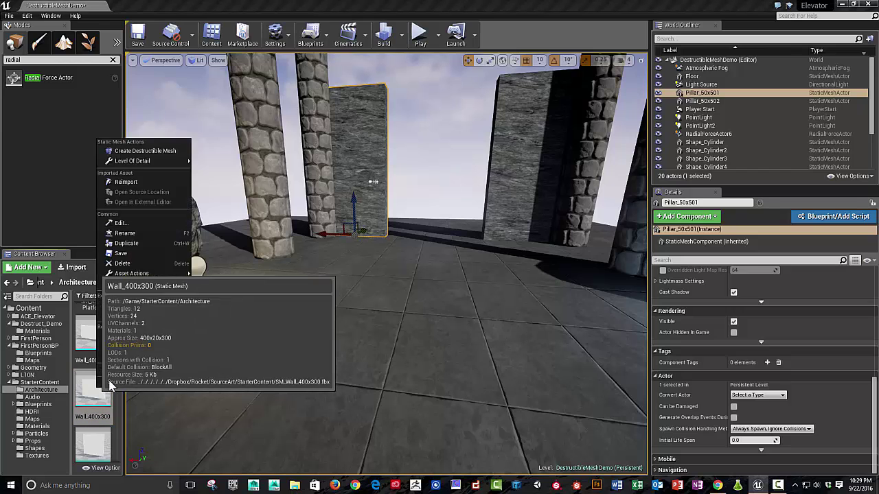
click(144, 151)
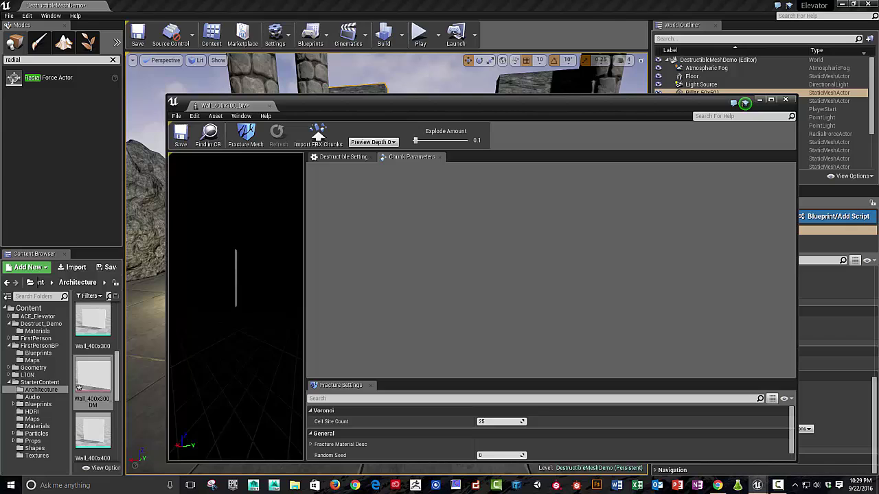
drag(206, 275, 224, 224)
drag(299, 109, 309, 67)
drag(247, 267, 181, 250)
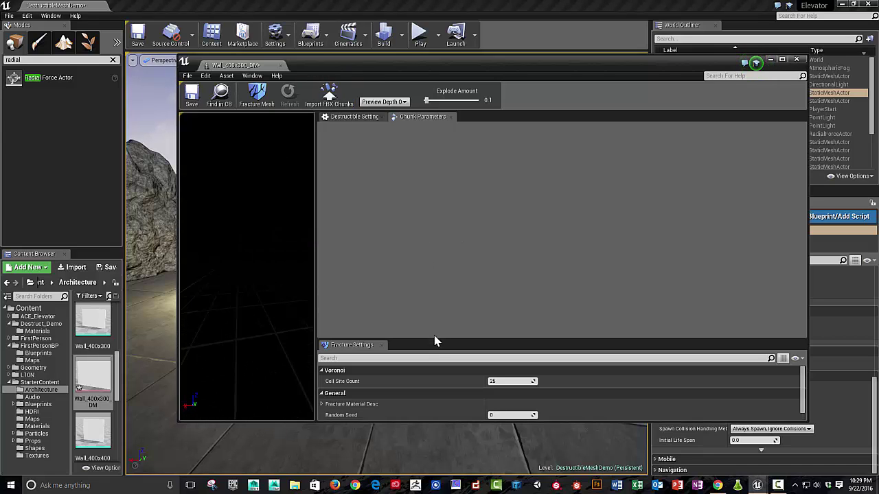
click(358, 117)
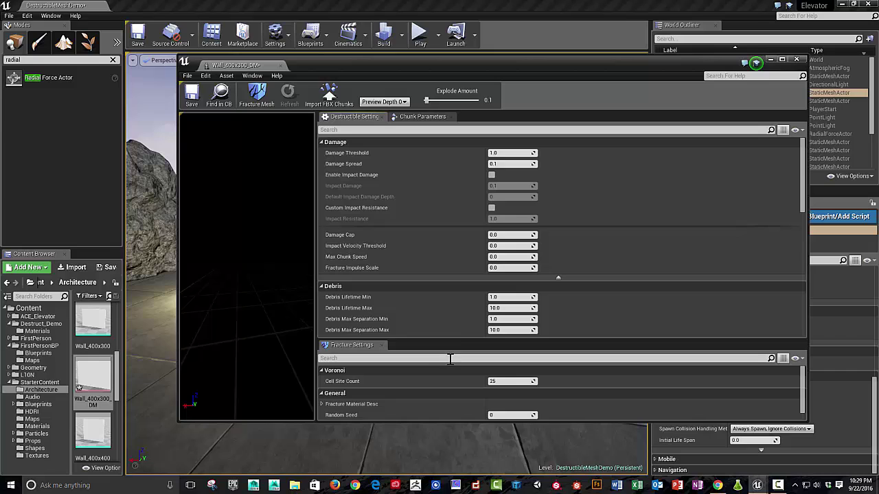
drag(457, 339, 467, 251)
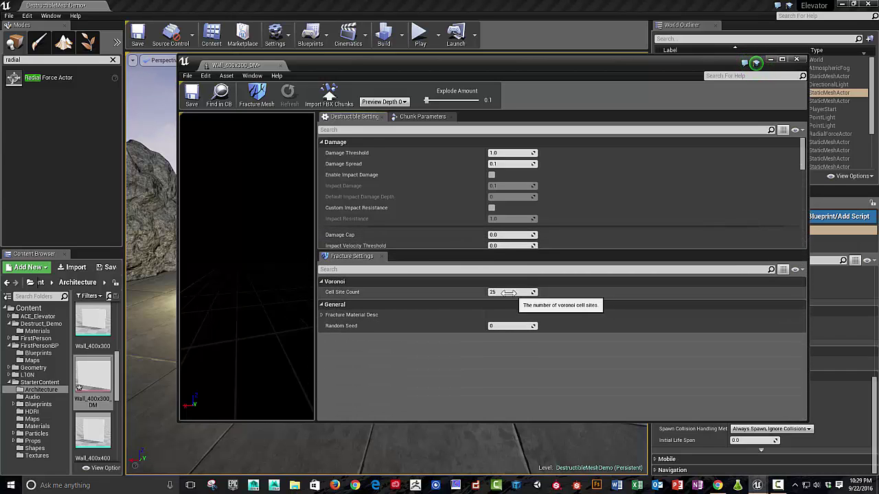
Fracture the wall mesh with a Cell Site Count of 25 and preview its chunks with an Explode Amount of 0.4
click(256, 97)
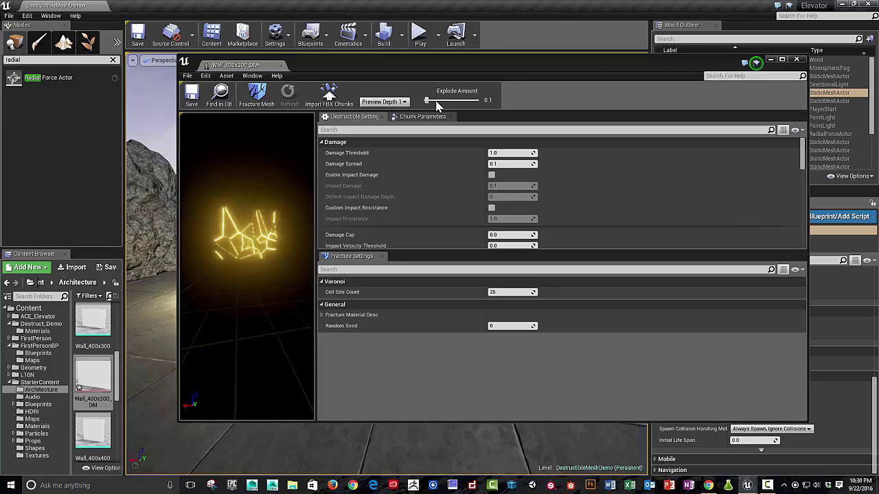
drag(437, 105, 429, 121)
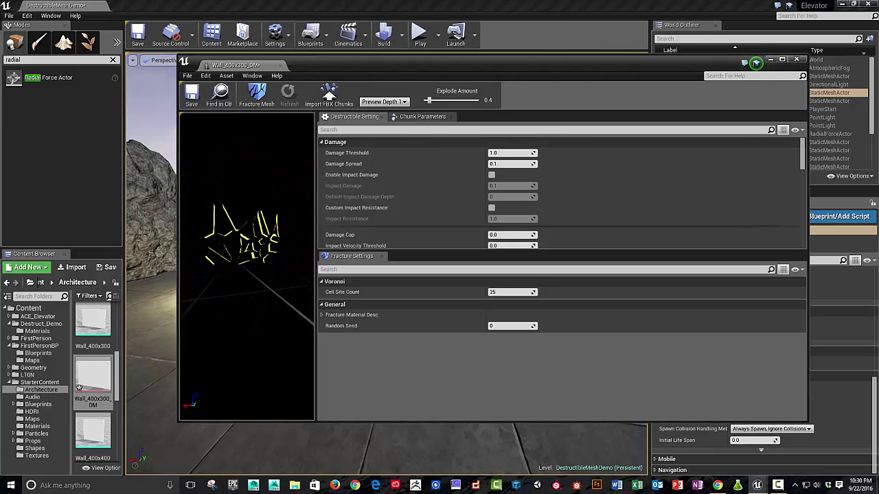
drag(185, 247, 218, 247)
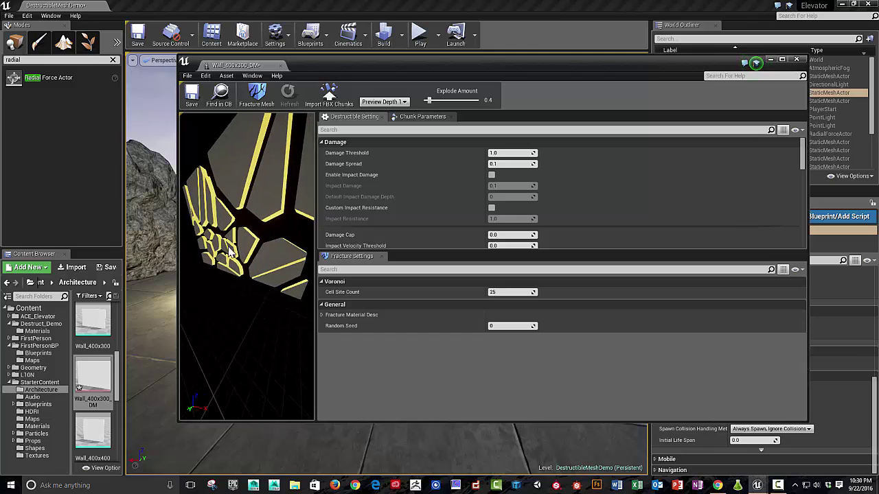
Fracture the wall again with Random Seed 1 and save the destructible mesh
scroll(232, 254, down, 6)
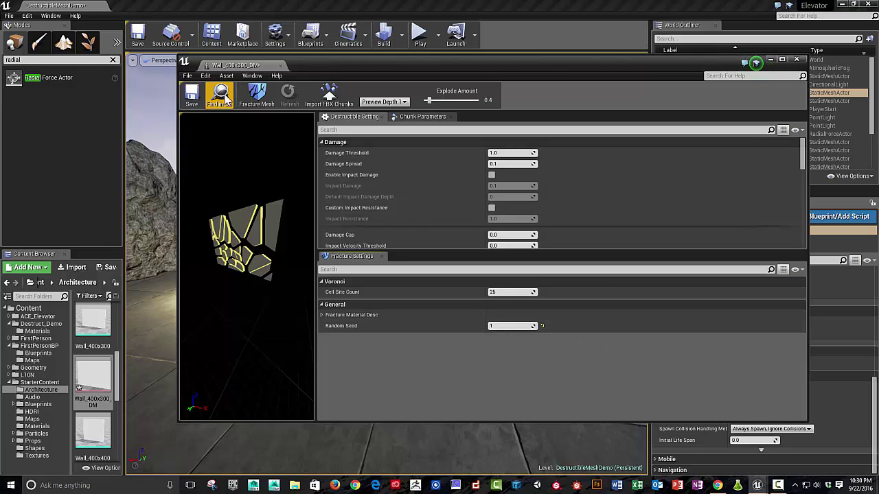
click(256, 94)
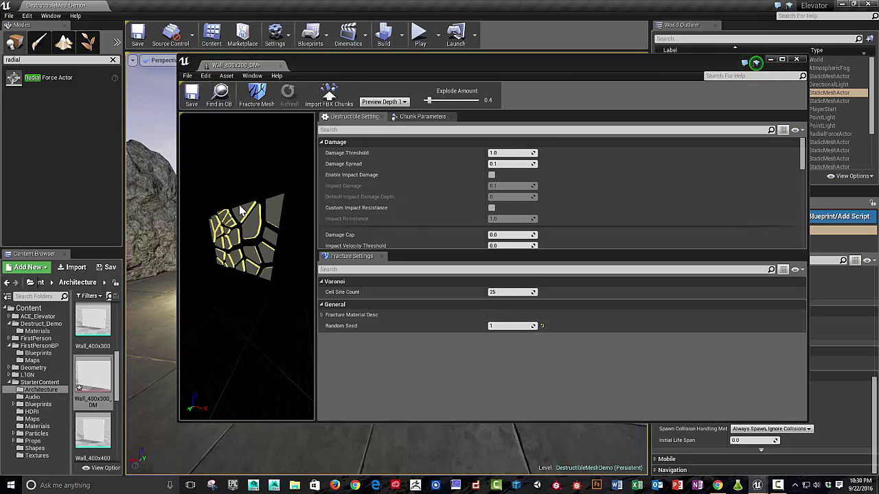
click(192, 97)
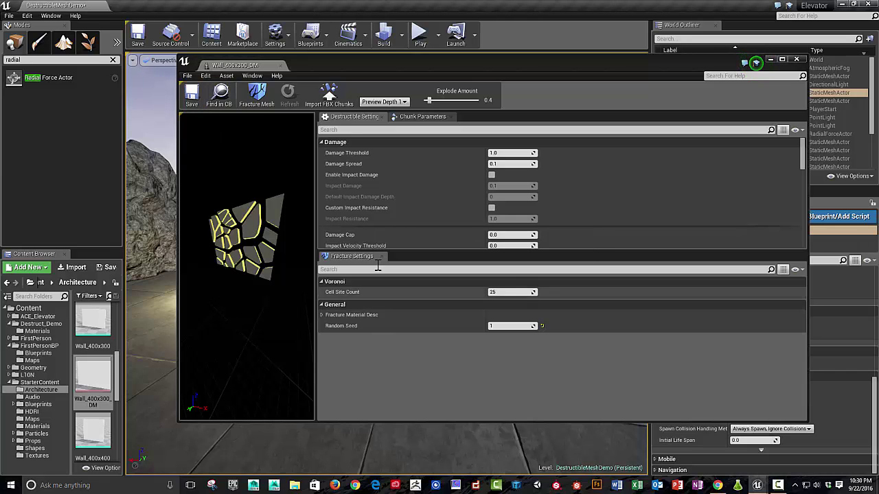
Assign the P_Explosion particle system from the StarterContent Particles folder to Fracture Effects element 1
scroll(394, 206, down, 2)
drag(432, 249, 439, 330)
scroll(402, 240, down, 2)
scroll(402, 241, down, 8)
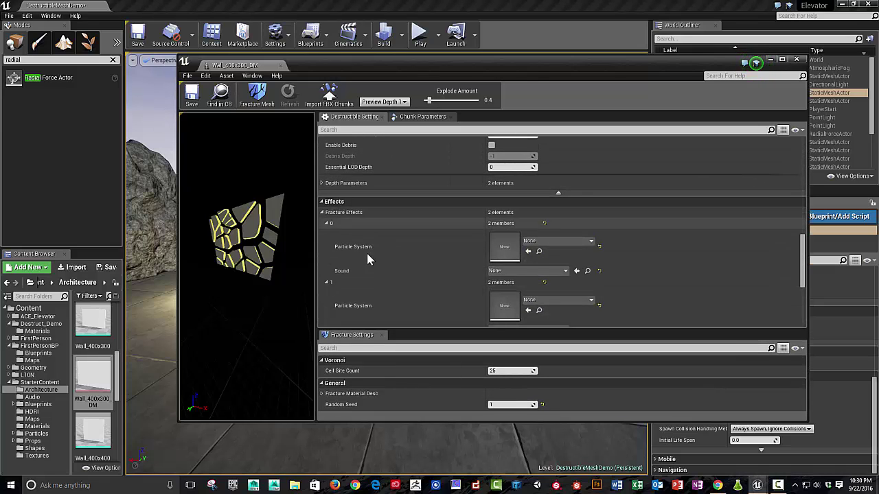
scroll(486, 292, down, 3)
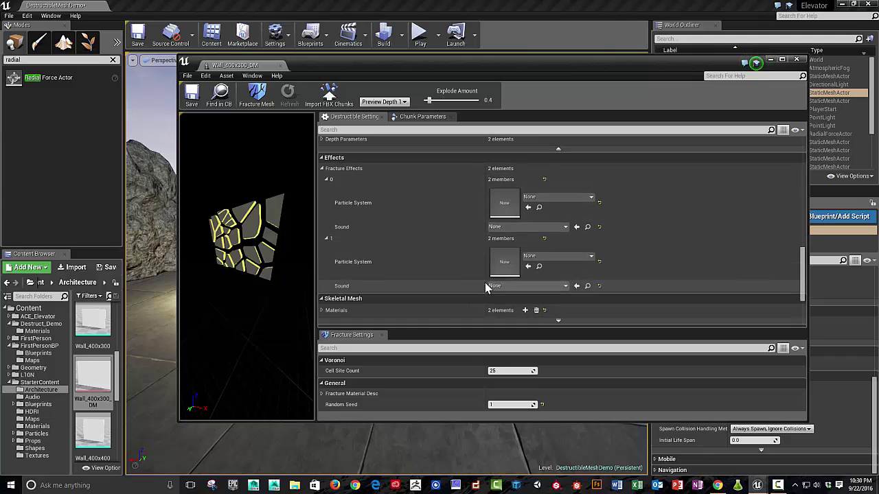
click(36, 433)
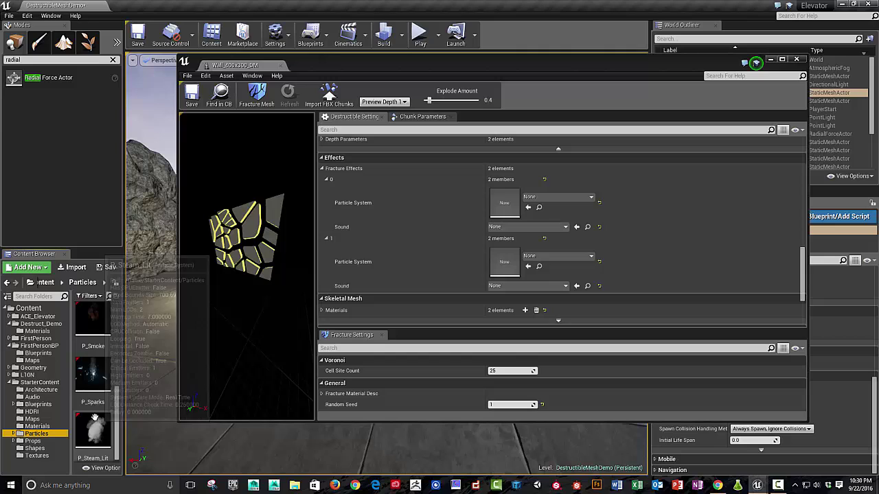
scroll(99, 412, down, 2)
scroll(101, 410, up, 3)
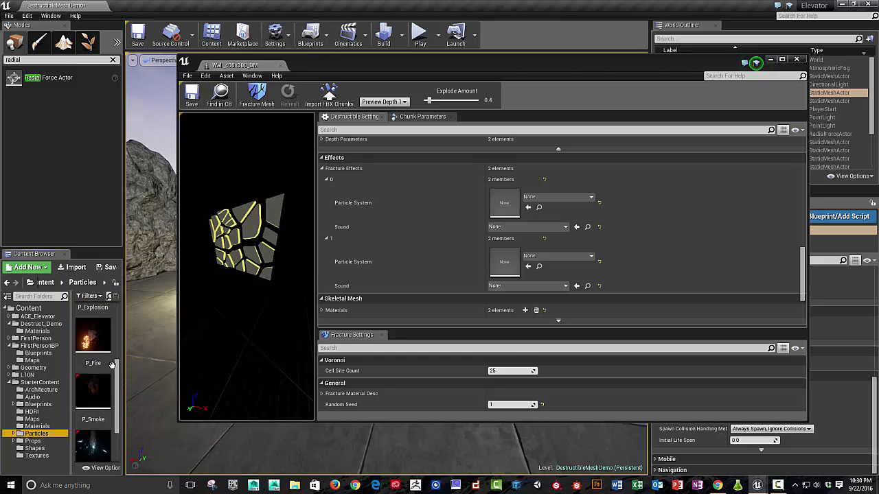
drag(92, 337, 506, 266)
Set the sound of Fracture Effects element 1 to the Explosion01 sound wave
scroll(440, 271, down, 2)
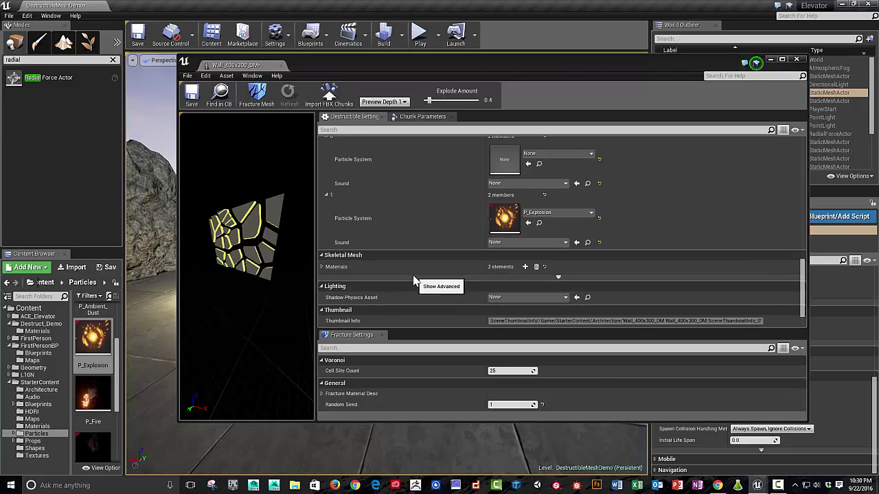
click(565, 242)
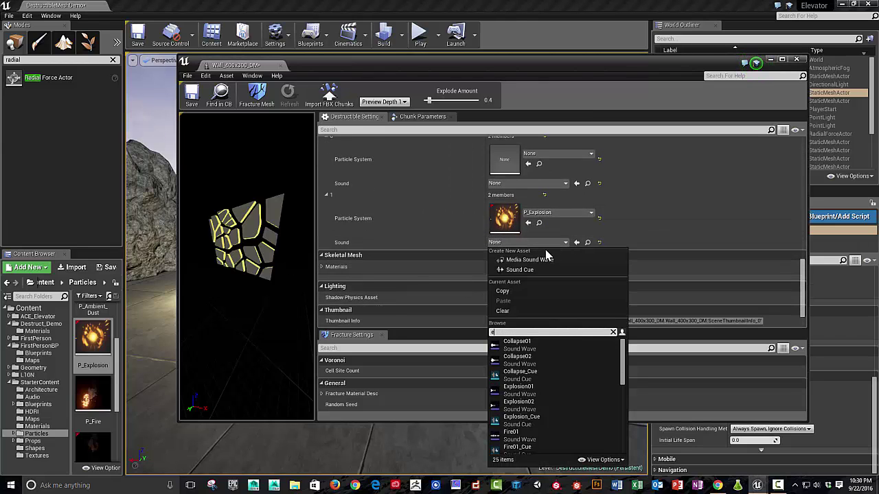
text(explo)
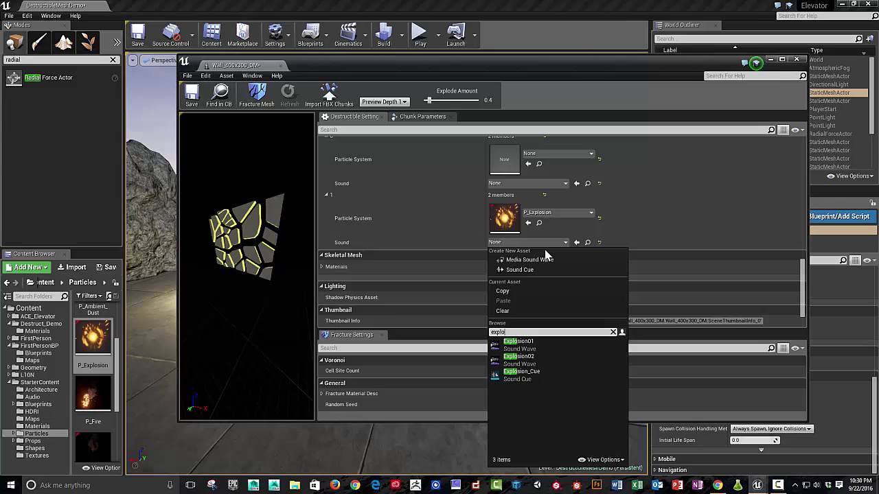
click(538, 348)
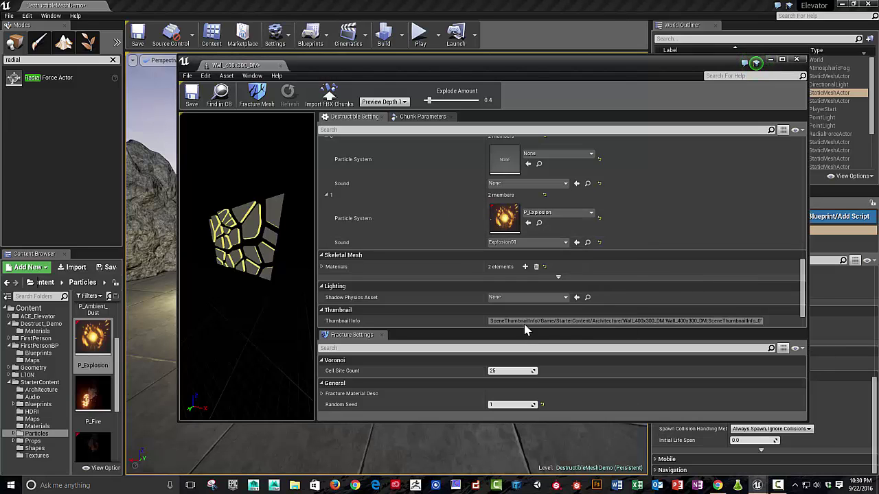
Turn on Enable Impact Damage in the wall's damage settings and save the destructible mesh
scroll(441, 305, up, 6)
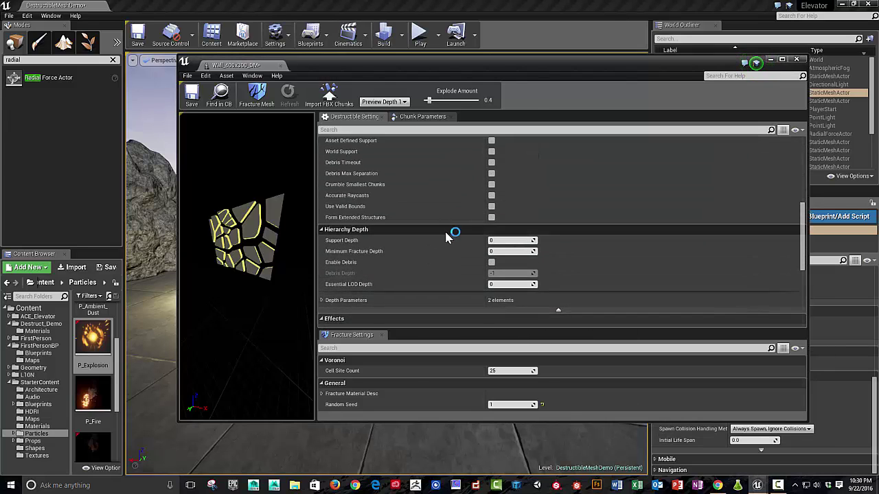
scroll(447, 232, up, 4)
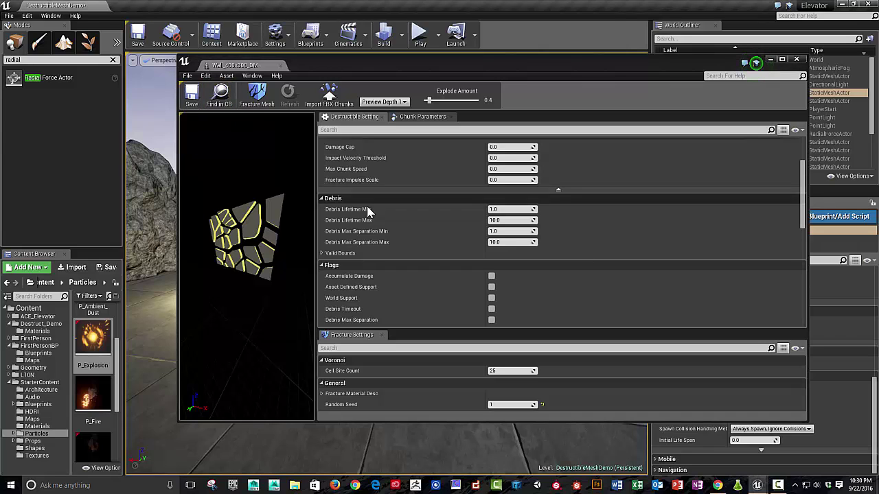
scroll(367, 211, up, 3)
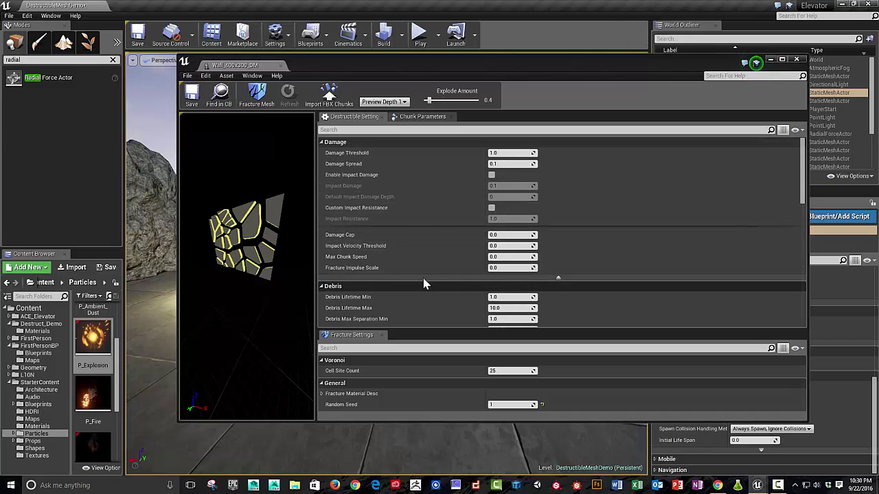
click(491, 175)
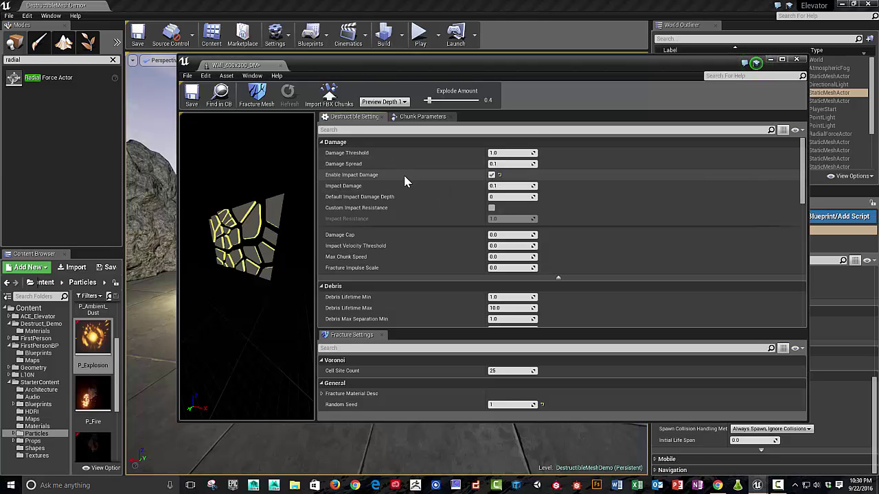
click(191, 90)
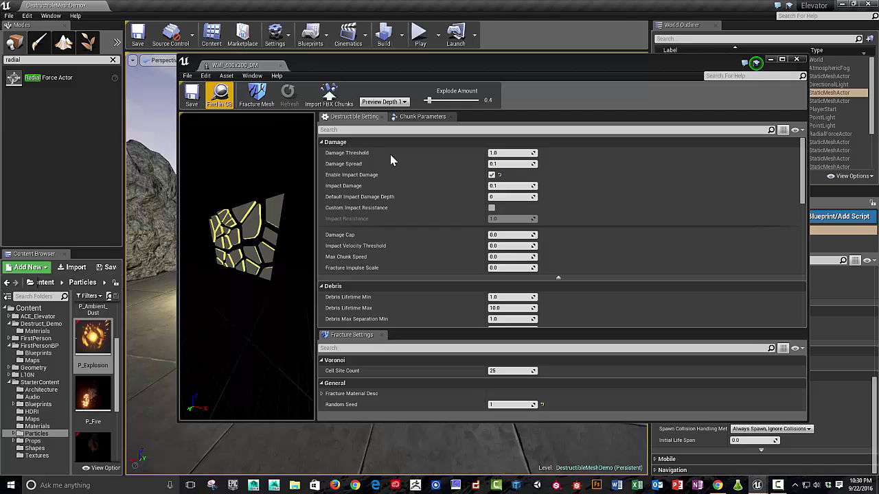
Close the mesh editor and rename Wall_400x300_DM in the StarterContent Architecture folder to DM_Wall_400x300_DM
click(797, 60)
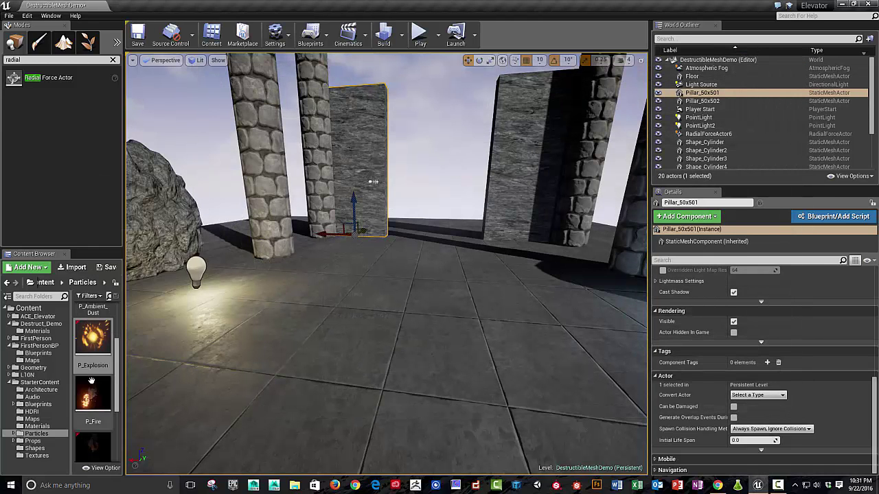
click(34, 390)
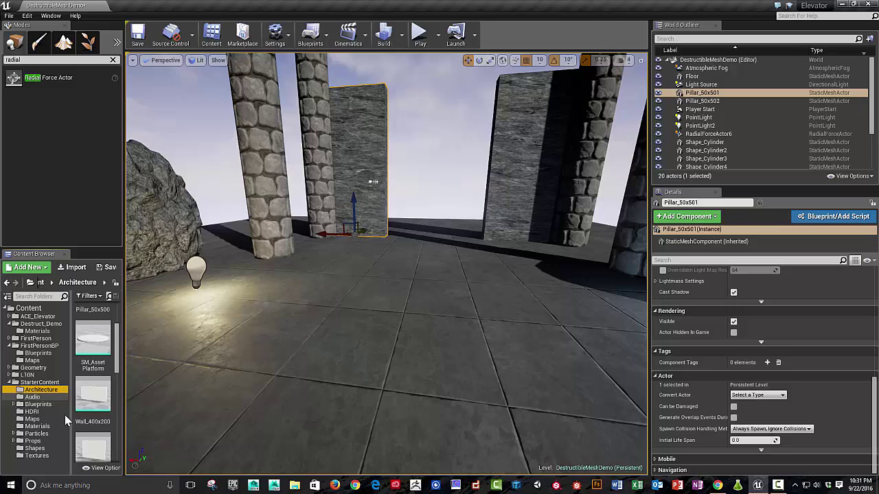
scroll(93, 364, down, 3)
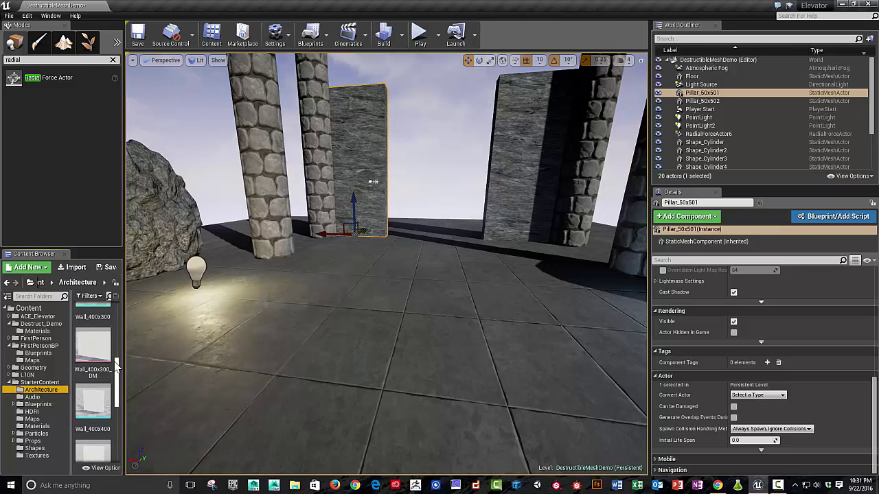
drag(116, 379, 117, 369)
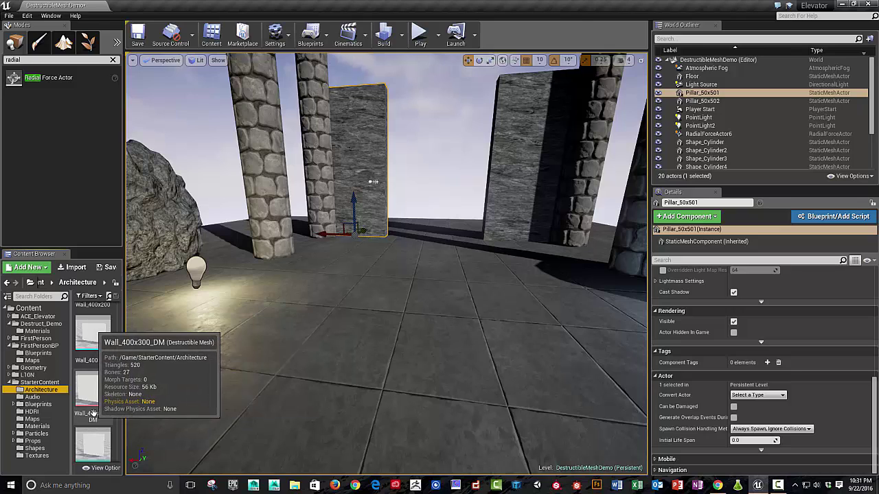
click(91, 394)
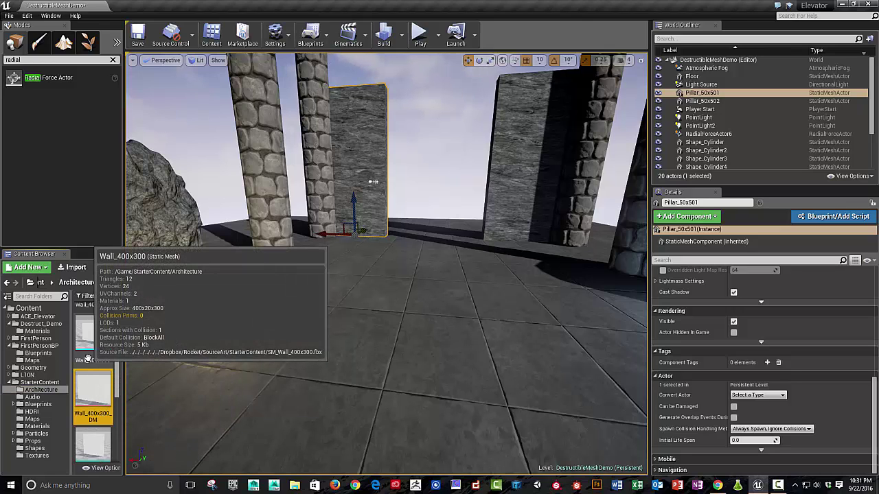
key(F2)
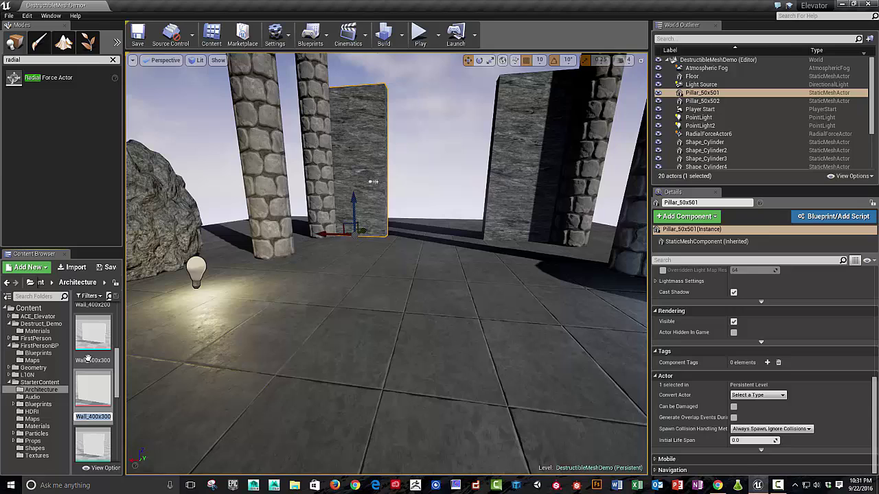
key(Return)
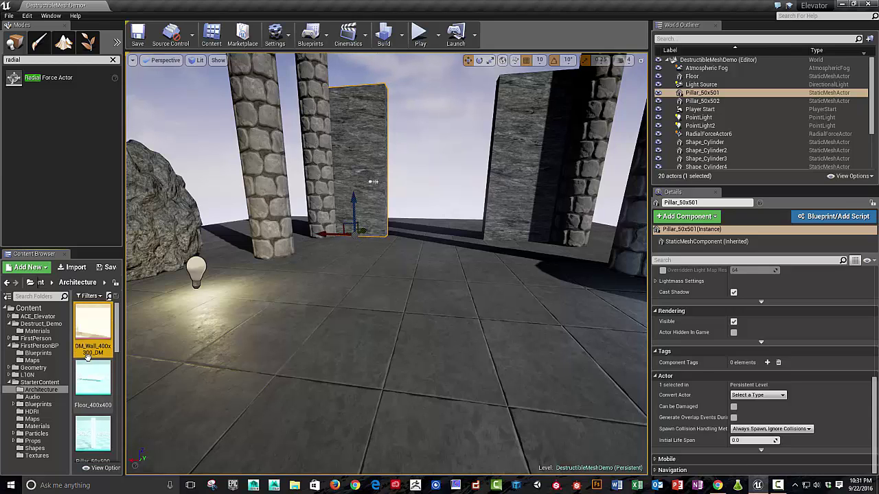
Move the DM_Wall_400x300_DM asset into the Destruct_Demo folder and open that folder
drag(91, 324, 50, 325)
click(66, 351)
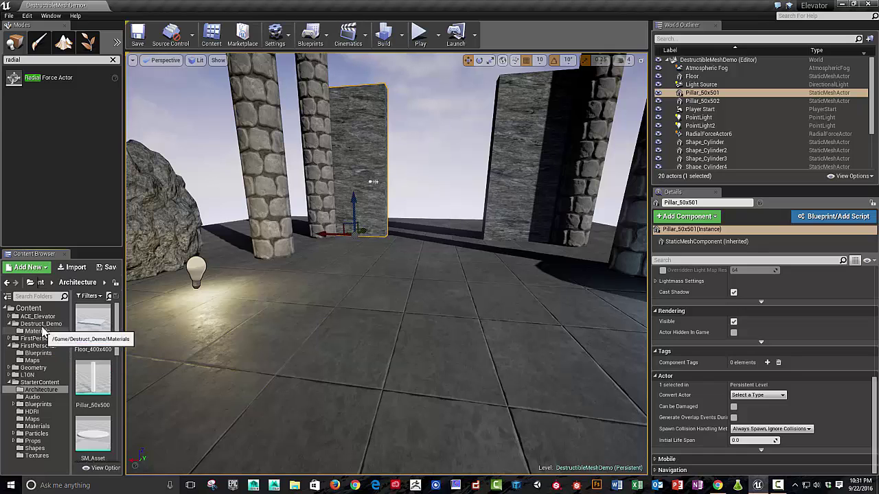
click(42, 323)
Place DM_Wall_400x300_DM in the level between the stone pillars and raise it to about Z 140 cm
drag(96, 379, 522, 255)
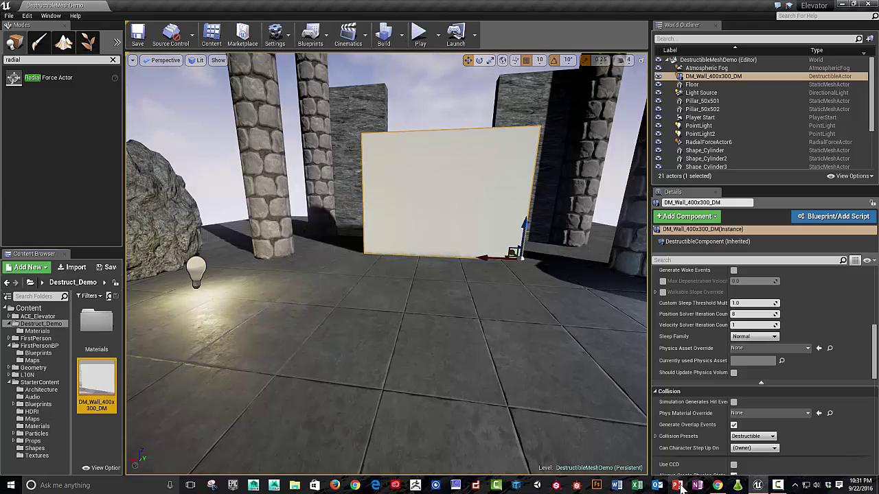
scroll(689, 368, up, 5)
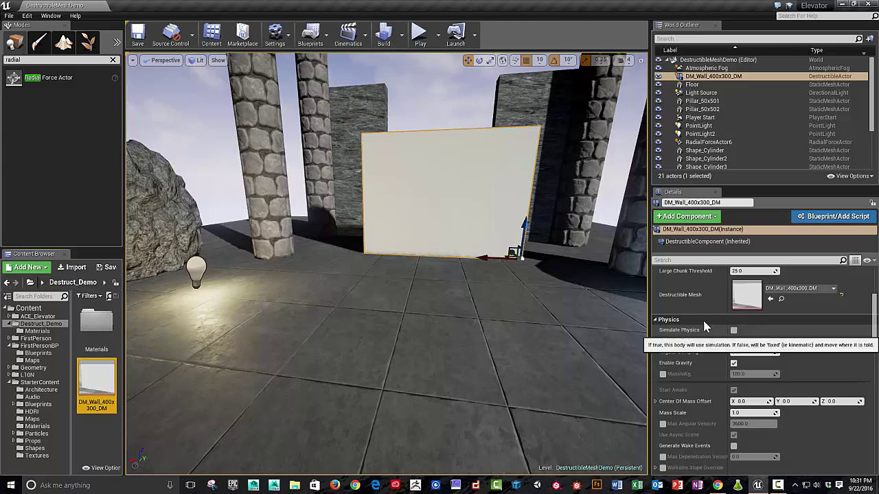
drag(522, 254, 526, 173)
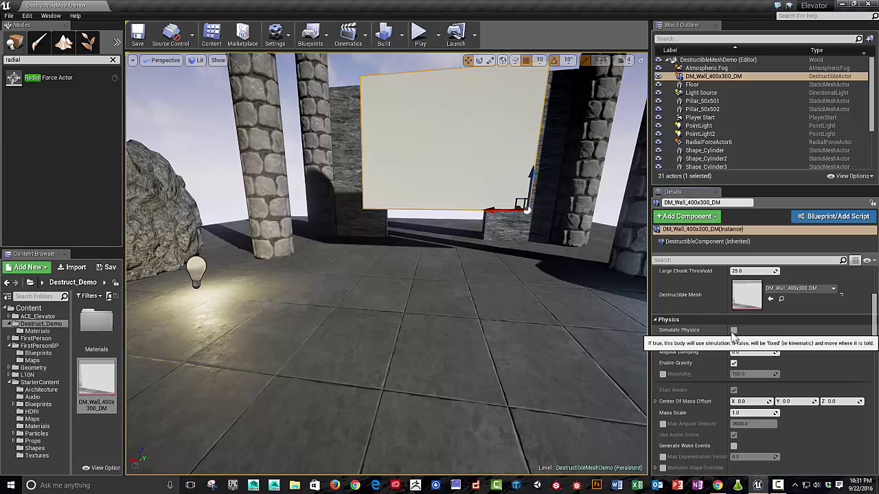
Turn on Simulate Physics for the placed wall and tilt it -10° about the X axis
click(733, 331)
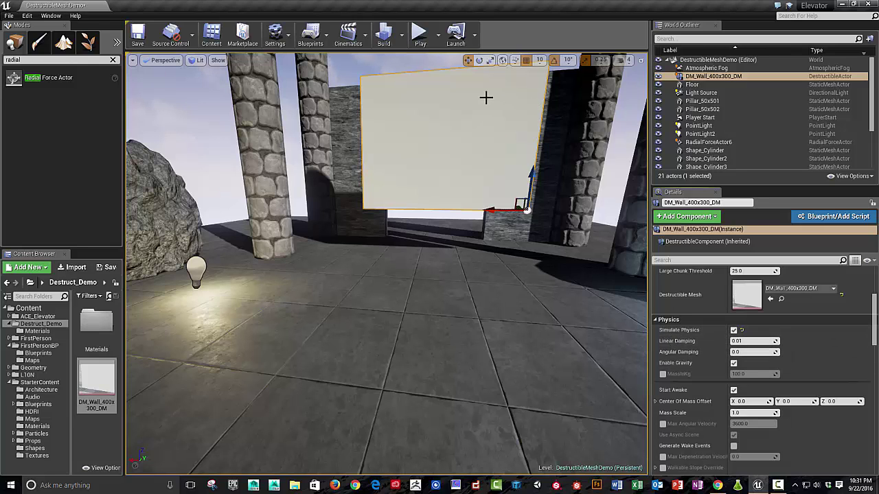
key(e)
drag(539, 180, 529, 199)
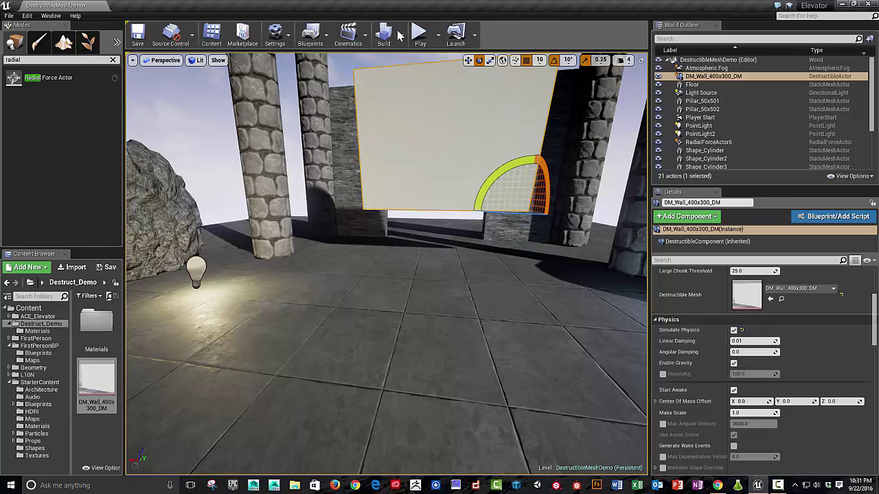
Play the level to test how the tilted wall behaves with physics, and stop the session
click(422, 35)
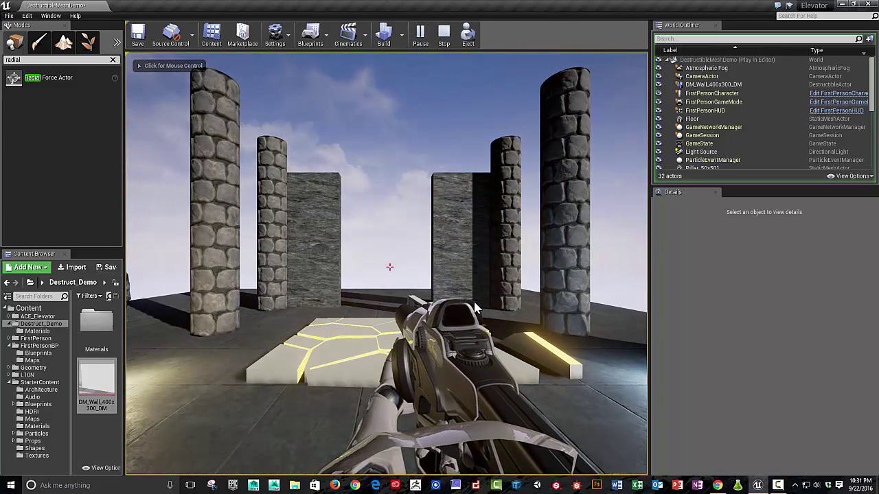
click(376, 220)
key(Escape)
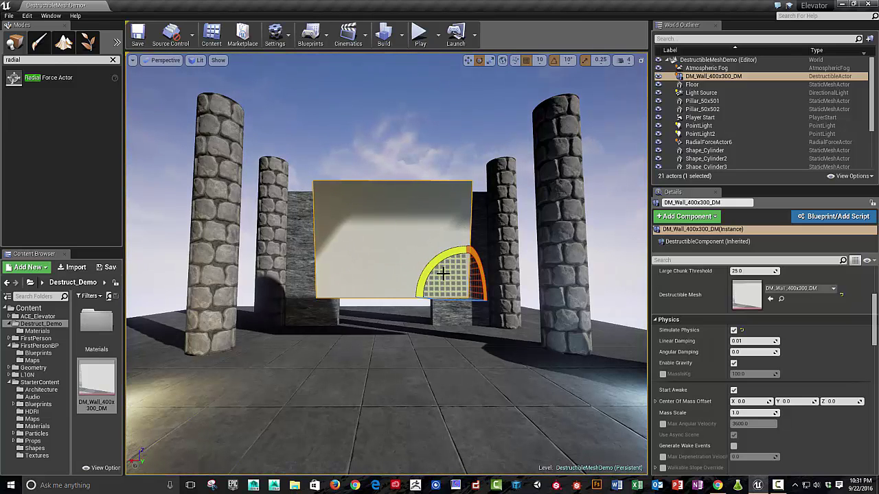
Rotate the wall 10° about the X axis so it stands upright
scroll(727, 381, up, 5)
scroll(726, 379, up, 4)
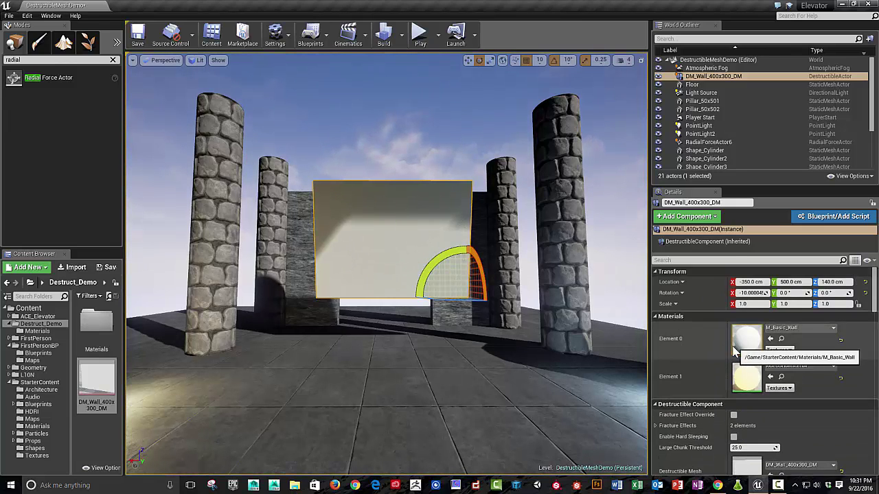
scroll(726, 371, down, 5)
scroll(728, 361, down, 2)
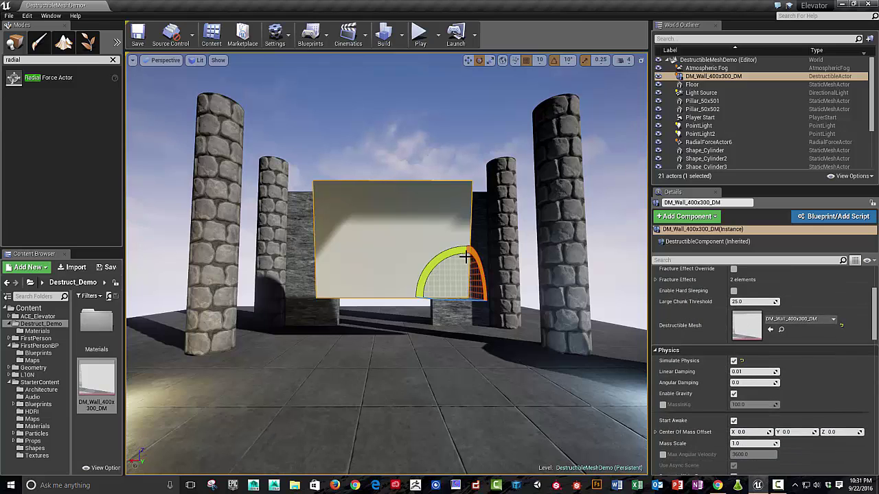
drag(482, 276, 494, 277)
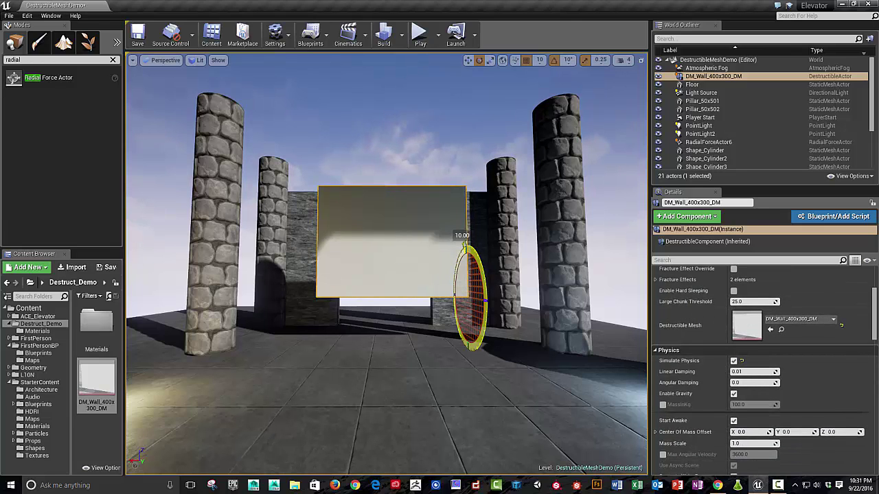
Play the level, shoot several projectiles at the upright physics-simulated wall, and stop the session
click(414, 44)
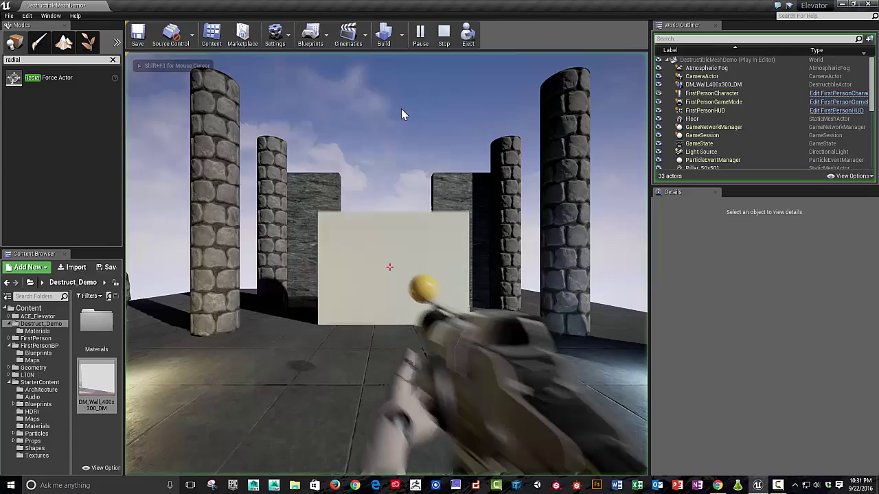
click(400, 108)
click(401, 108)
click(401, 108)
click(401, 108)
click(401, 109)
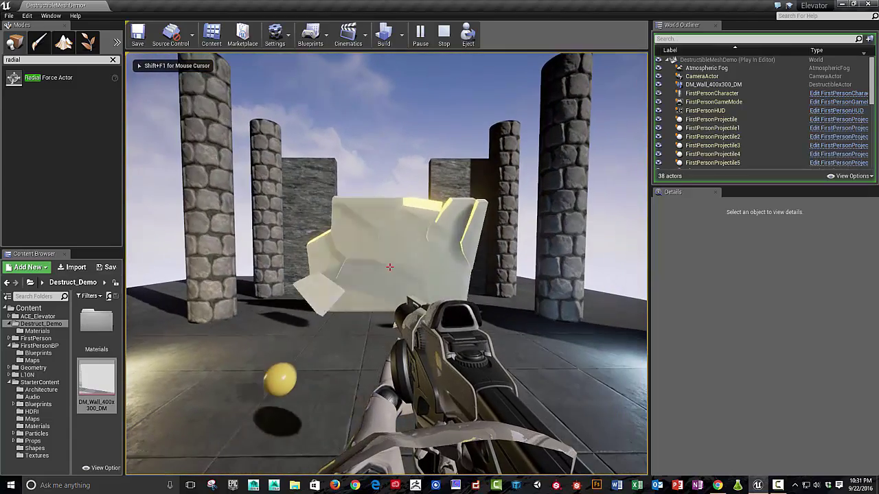
key(Escape)
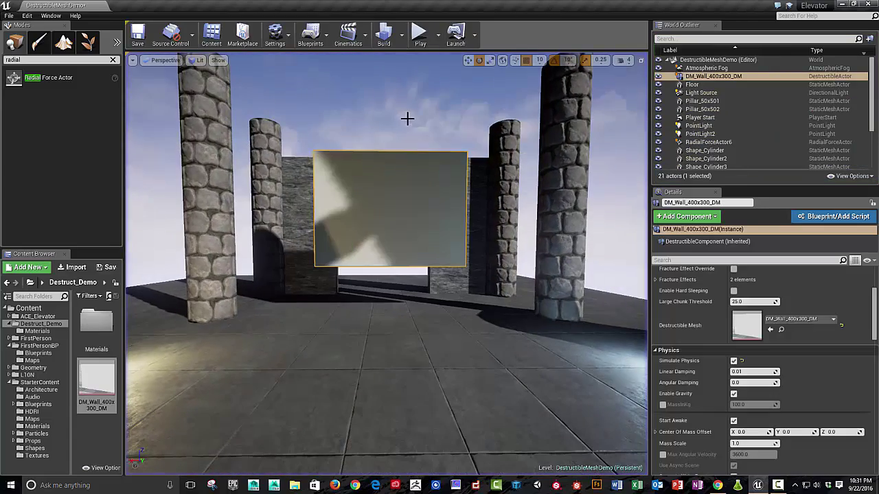
Turn off Simulate Physics for the wall and test it by shooting at it in a play session
click(733, 361)
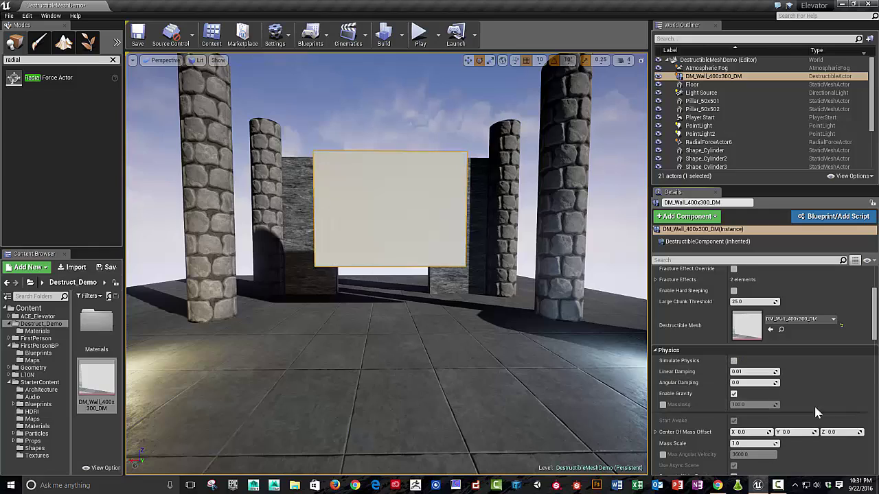
click(417, 34)
click(389, 267)
click(389, 267)
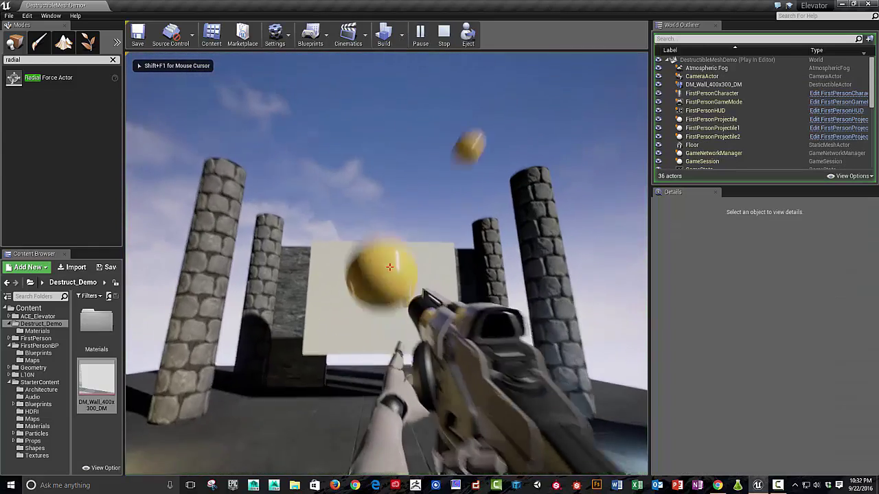
key(Escape)
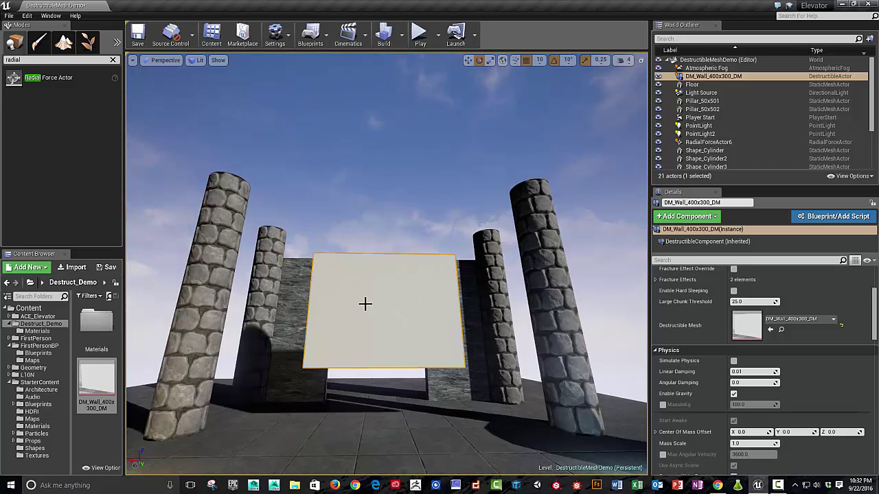
Check the topic list in the UE4 Destructible Meshes Google Doc and return to the Unreal Editor
key(alt+Tab)
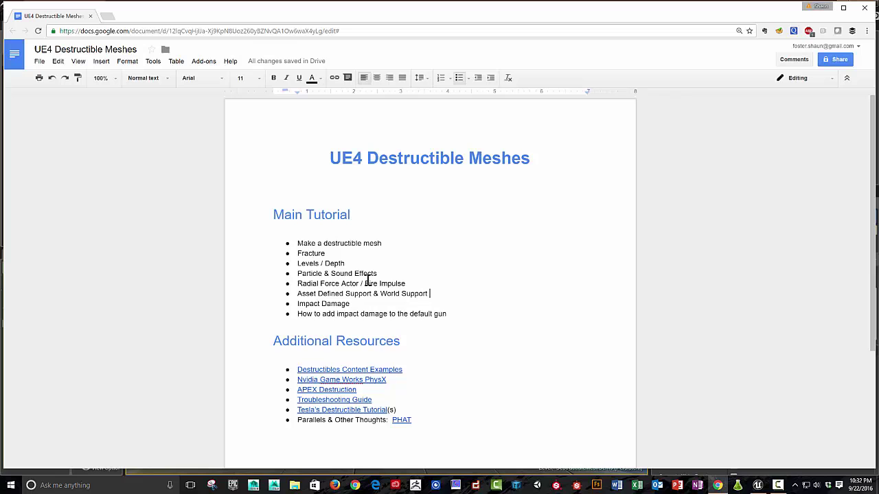
key(alt+Tab)
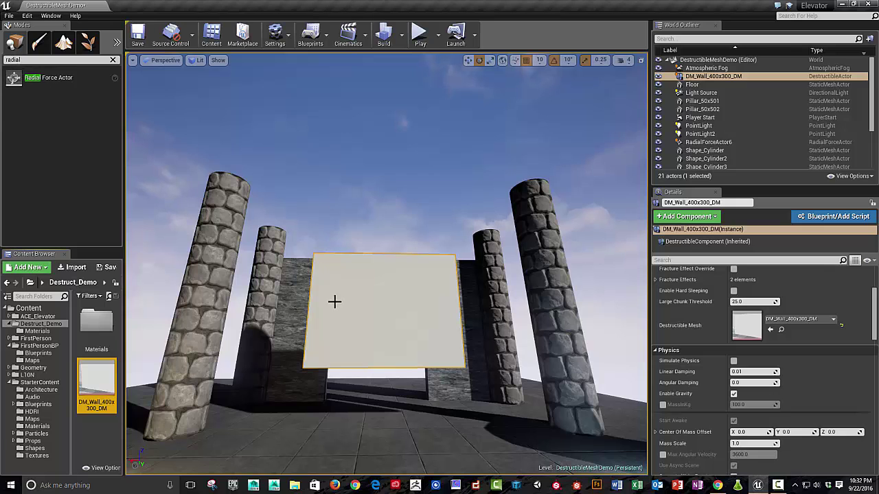
Select RadialForceActor6 and move it along the Y axis to about 540 cm, near the wall
right_drag(334, 302, 223, 336)
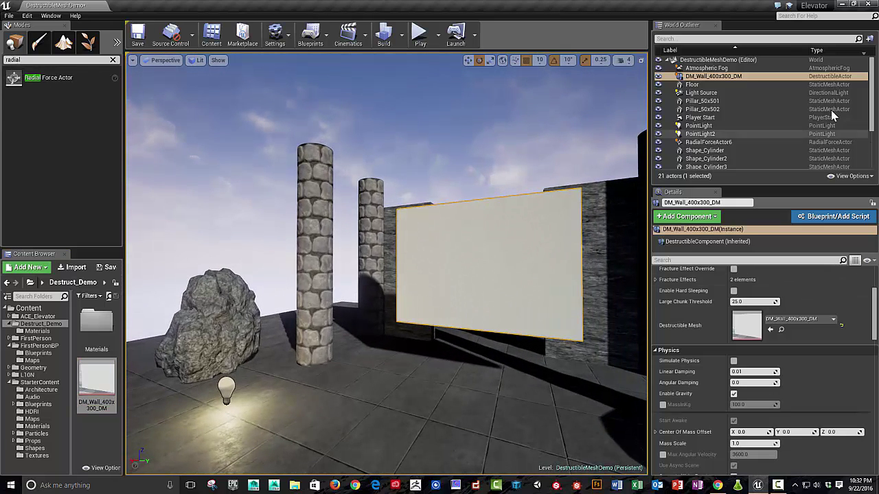
scroll(741, 136, down, 2)
click(715, 111)
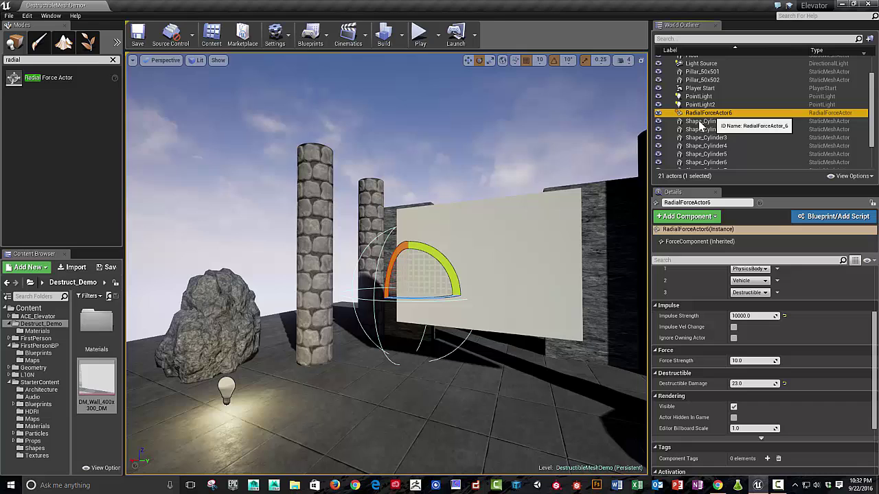
key(w)
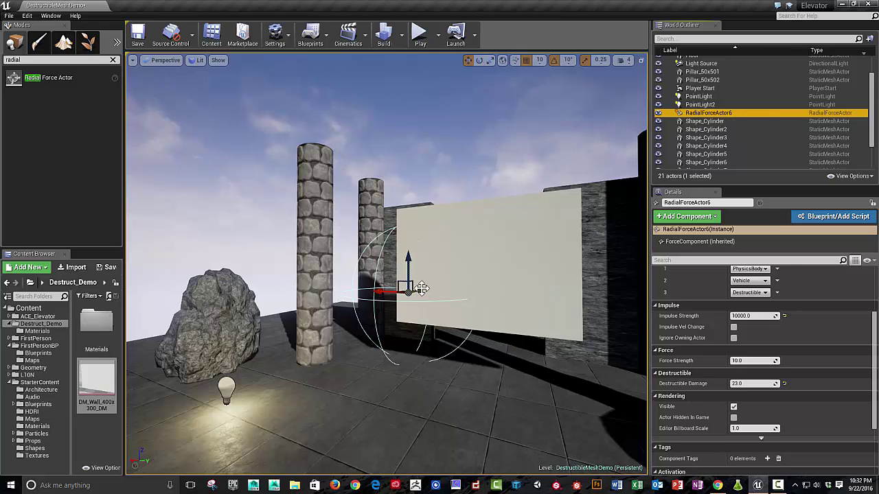
mouse_move(421, 288)
mouse_down()
mouse_move(377, 298)
mouse_move(417, 290)
mouse_up()
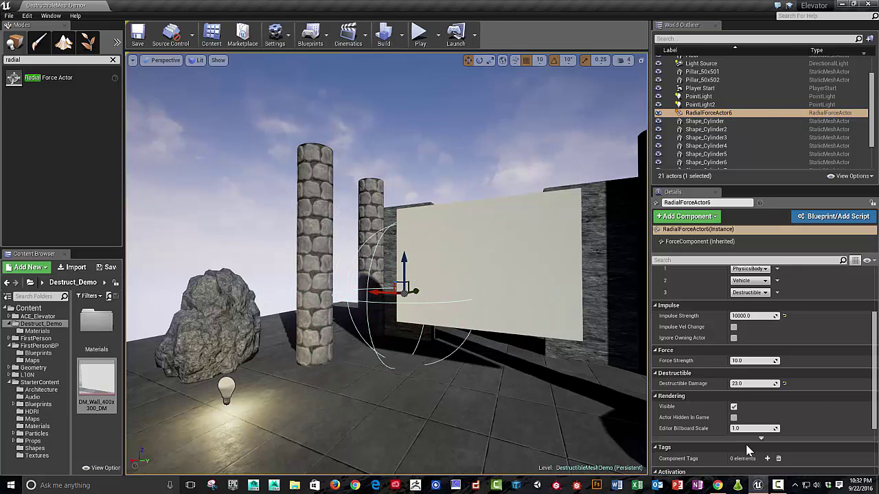
Set the Falloff of the radial force actor to RIF Linear
scroll(746, 449, up, 5)
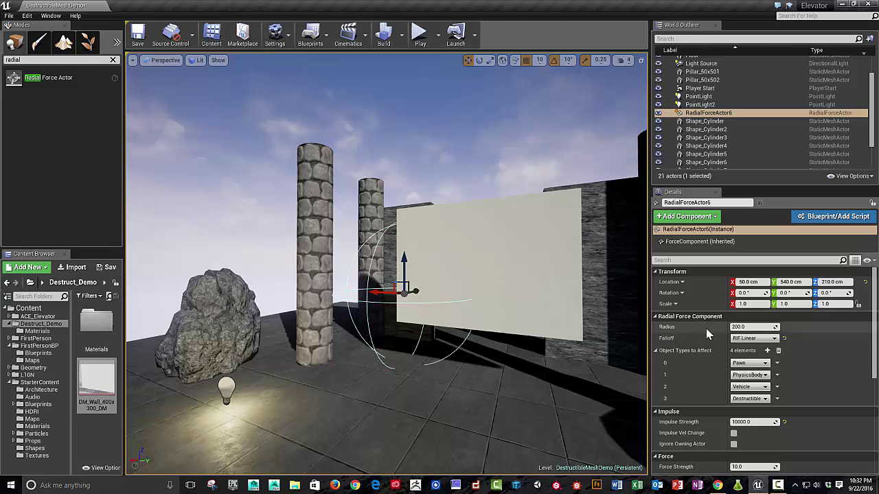
click(753, 338)
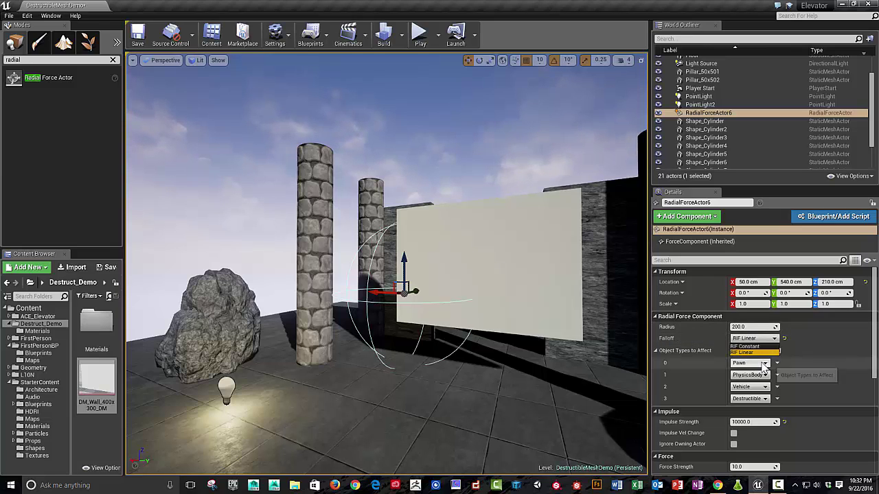
click(747, 353)
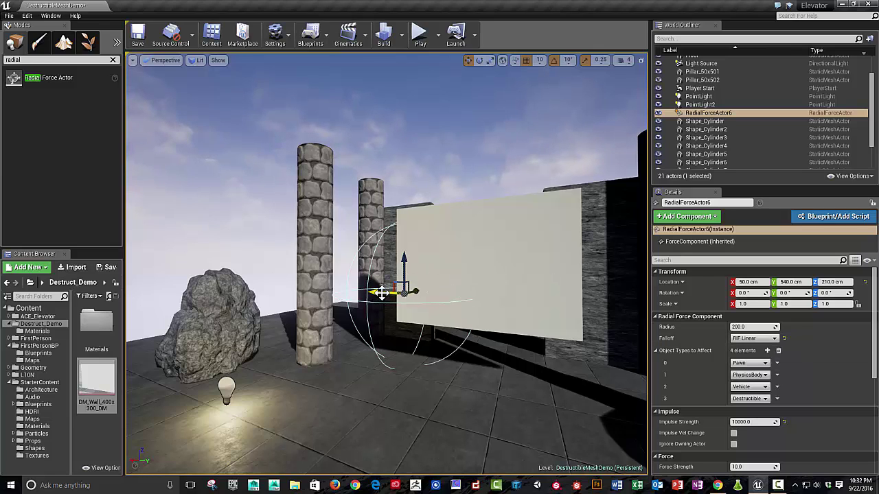
Move the radial force actor along the X axis to -60 cm and check its impulse and destructible damage settings
drag(381, 293, 414, 295)
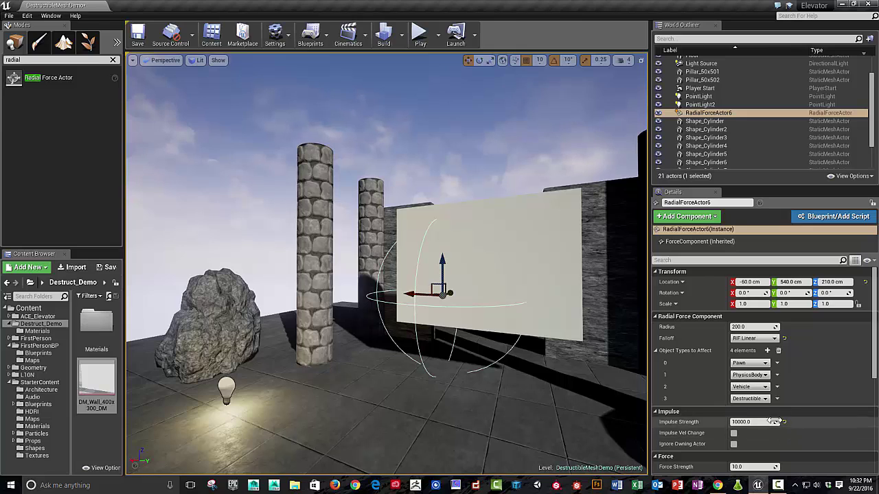
scroll(739, 389, down, 2)
scroll(738, 370, down, 4)
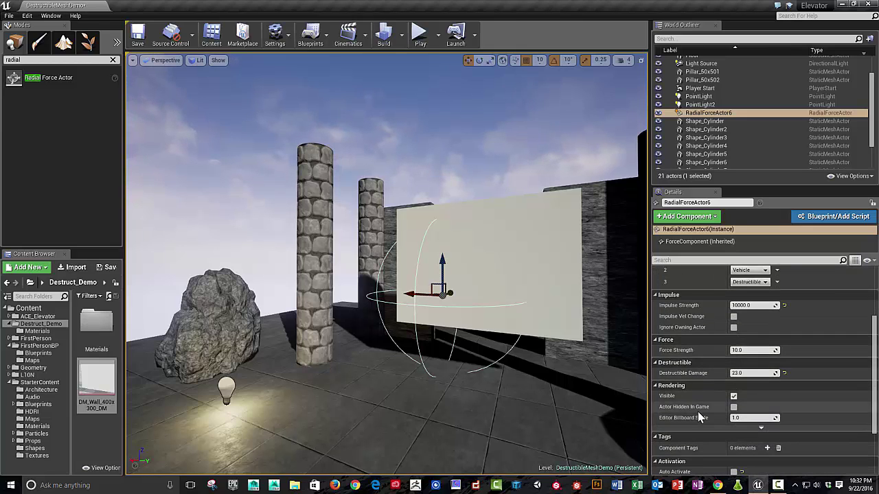
Set the radial force actor's Destructible Damage to 0 and undo the change
scroll(686, 342, up, 1)
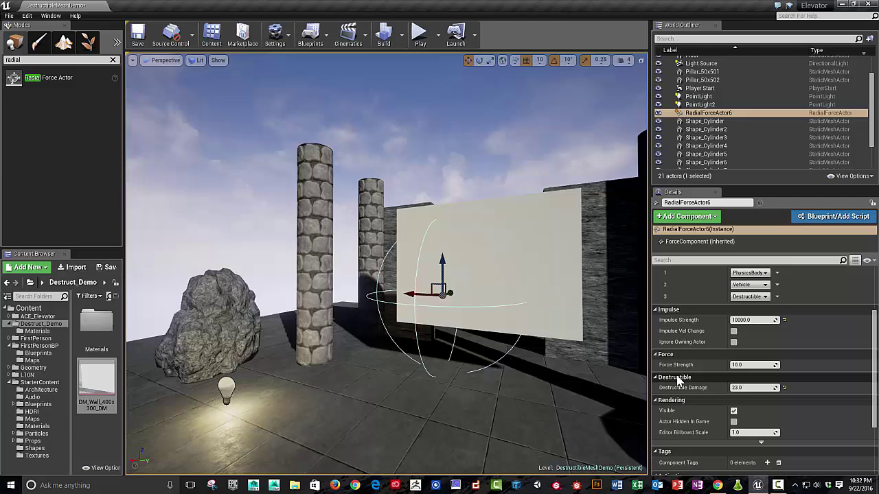
click(751, 388)
text(0)
key(Return)
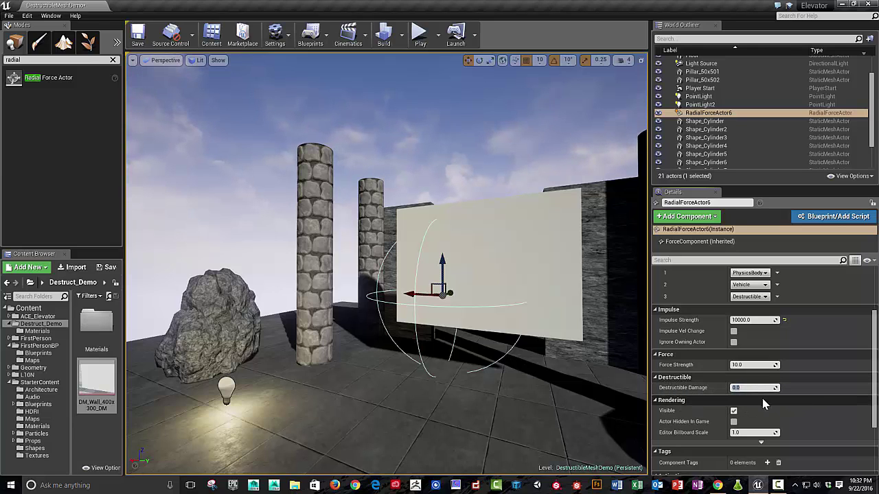
key(ctrl+z)
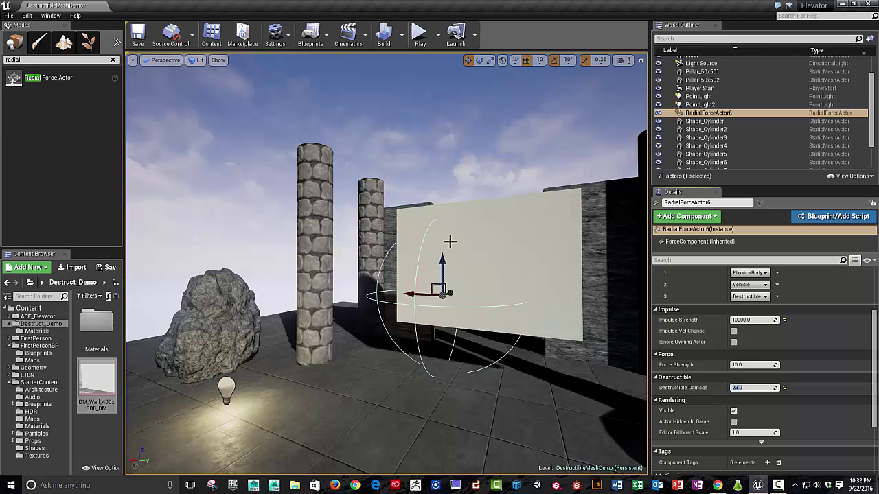
Open the Level Blueprint and add a K keyboard event node to its event graph
click(310, 34)
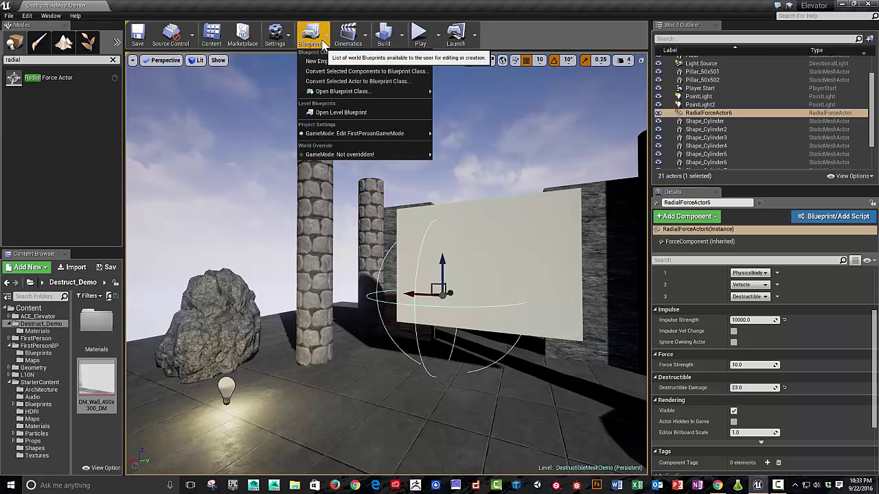
click(364, 123)
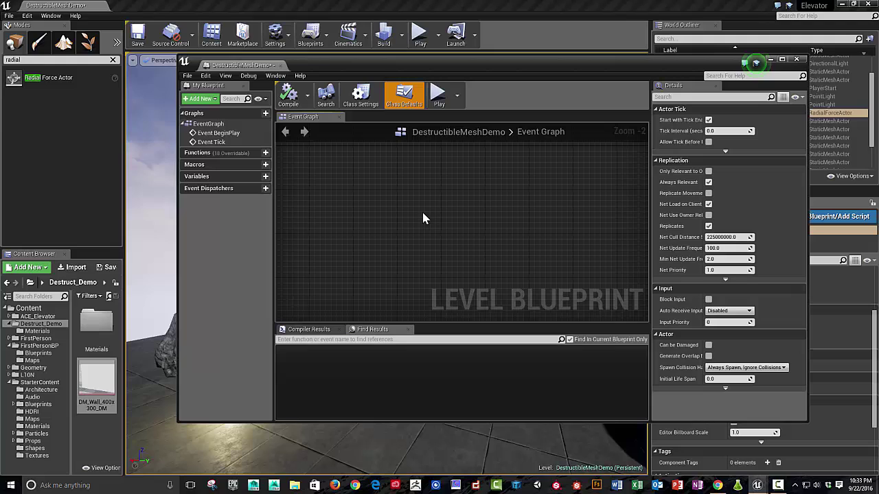
right_click(423, 217)
text(k)
key(Return)
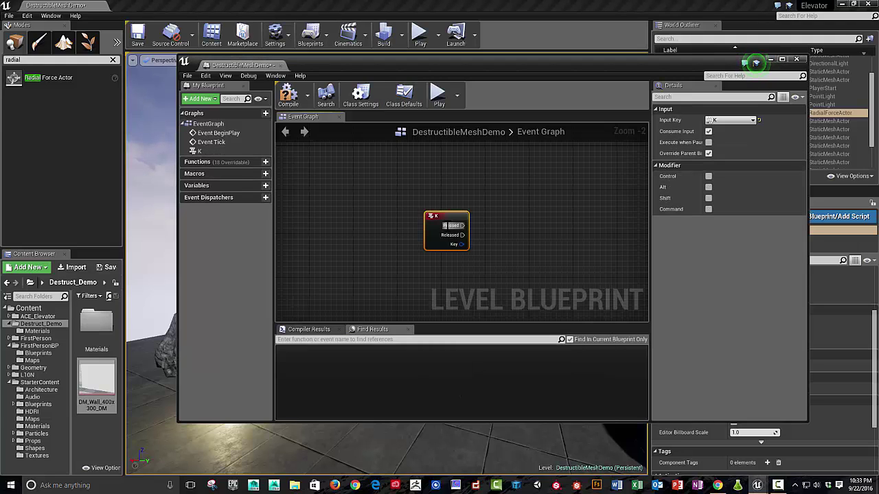
Add a reference node for RadialForceActor6 near the K event in the event graph
right_drag(529, 247, 429, 241)
right_click(430, 241)
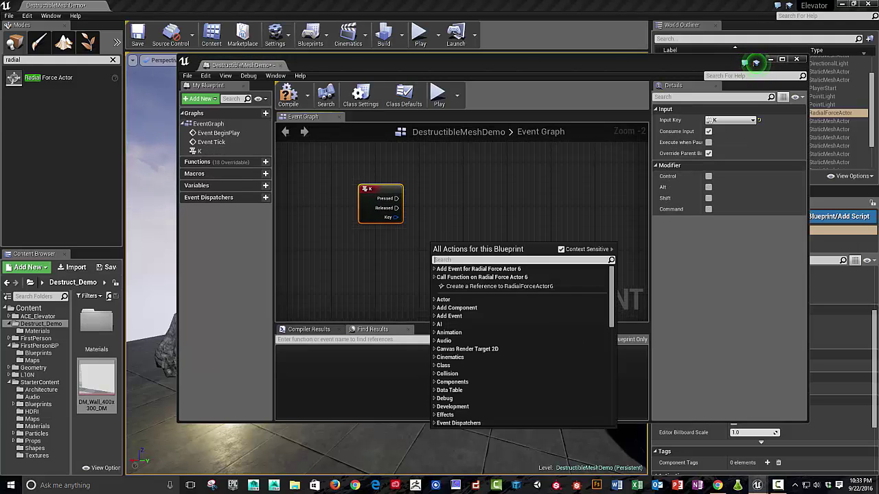
click(480, 286)
Add a Fire Impulse node for the RadialForceActor6 reference with Context Sensitive off, link K Pressed to it, and close the Level Blueprint
drag(455, 242, 470, 201)
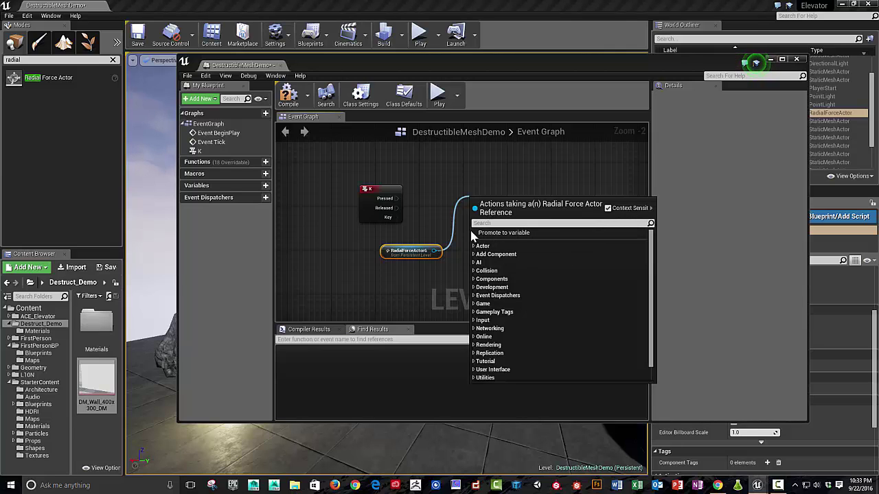
text(fire)
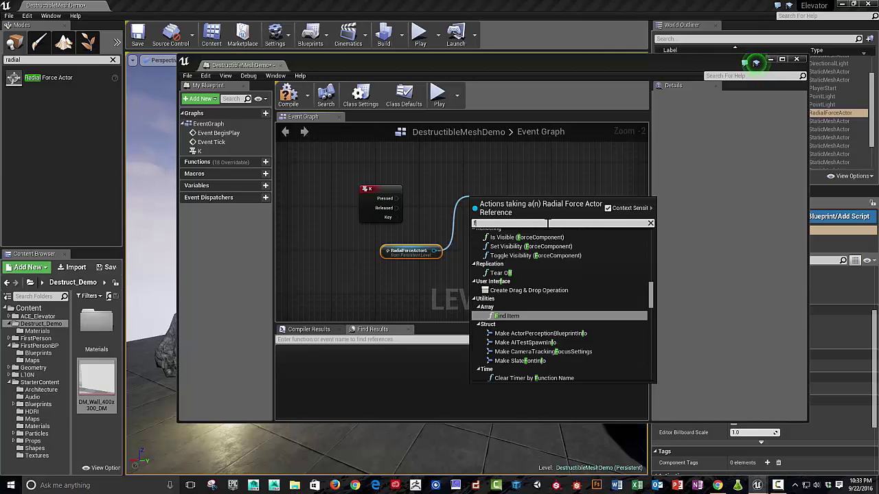
click(608, 209)
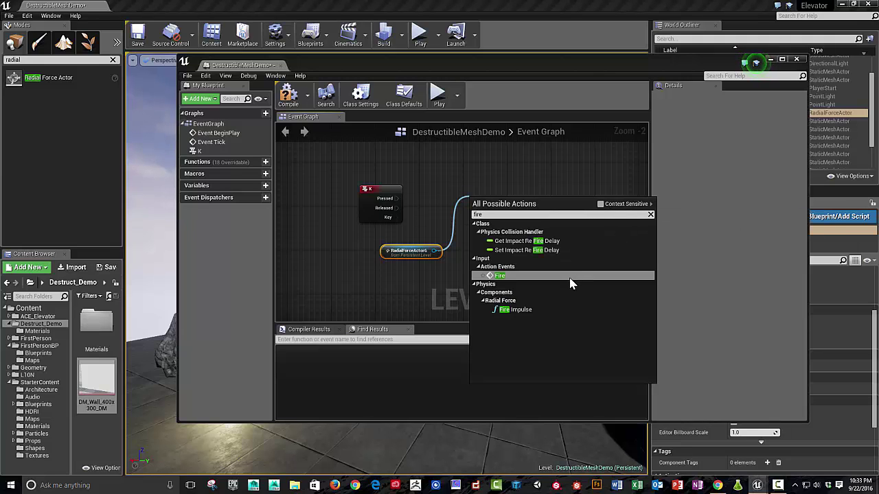
click(515, 309)
mouse_move(517, 201)
mouse_down()
mouse_move(522, 177)
mouse_move(517, 196)
mouse_up()
drag(396, 202, 477, 214)
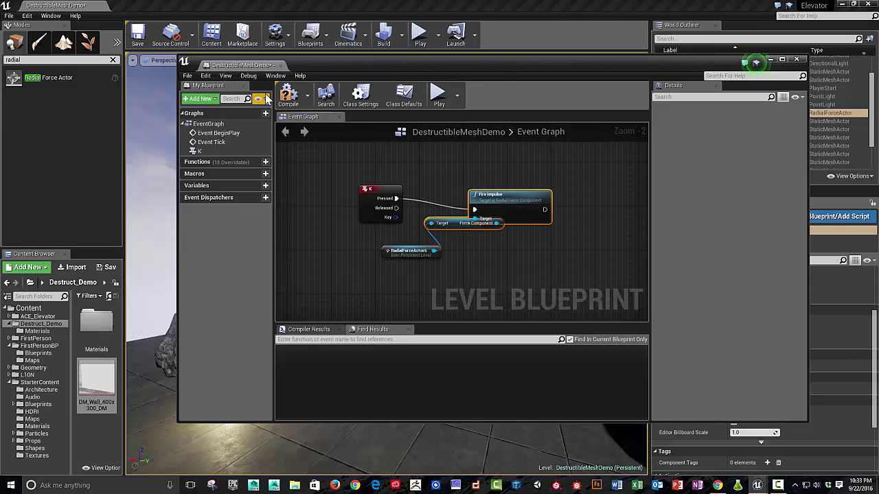
click(796, 61)
Play the level, trigger the K event to fire the radial impulse at the wall, and stop playing
click(419, 35)
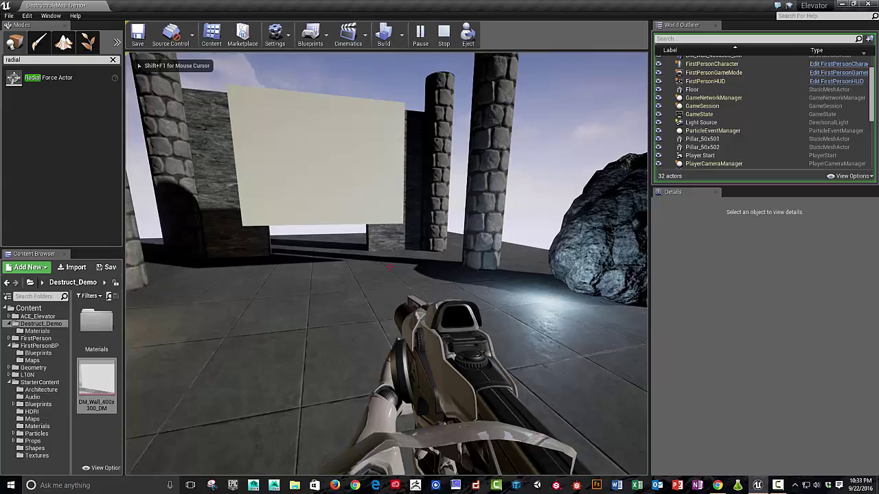
key(k)
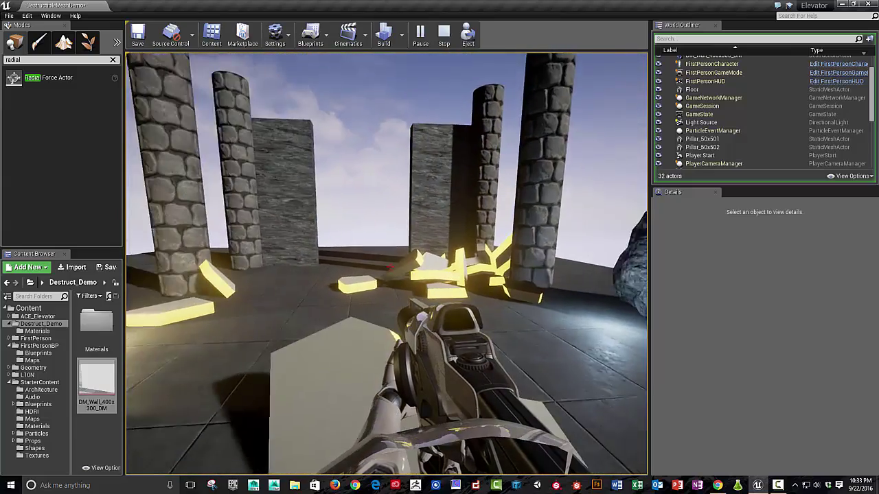
key(Escape)
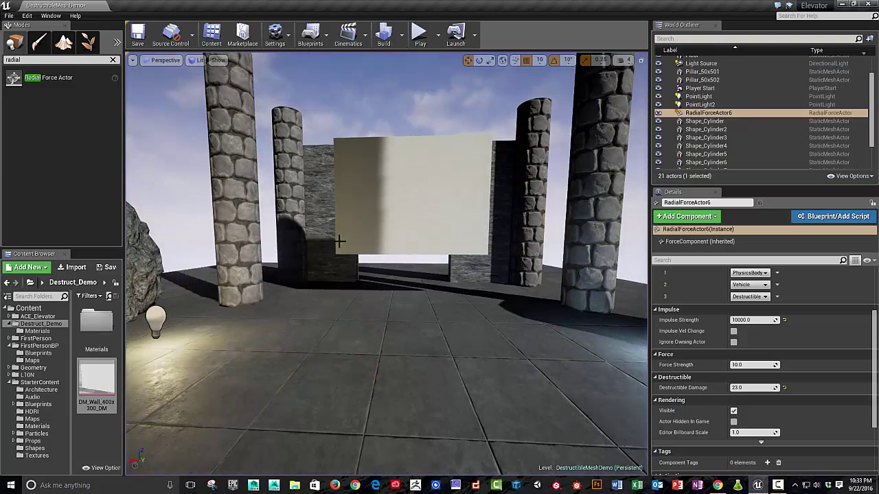
Open the FirstPersonProjectile blueprint from FirstPersonBP/Blueprints and look over its Event Hit graph up to the DestroyActor node
click(48, 346)
double_click(100, 344)
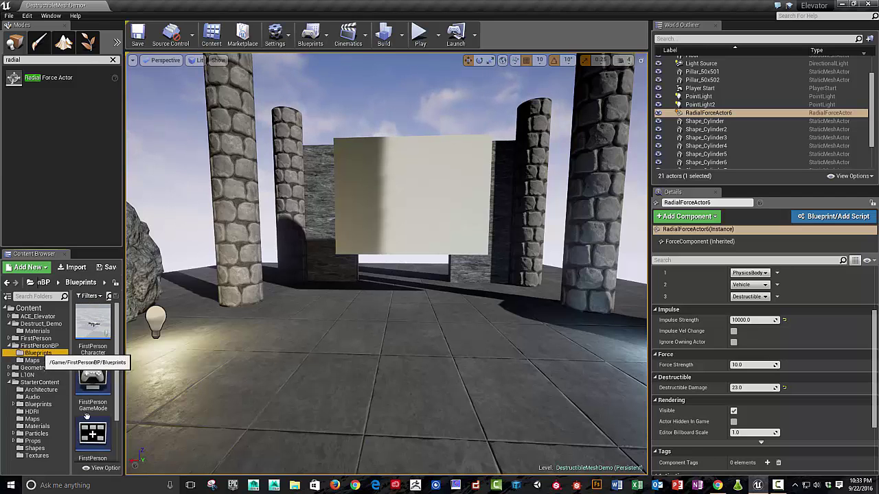
scroll(94, 412, down, 2)
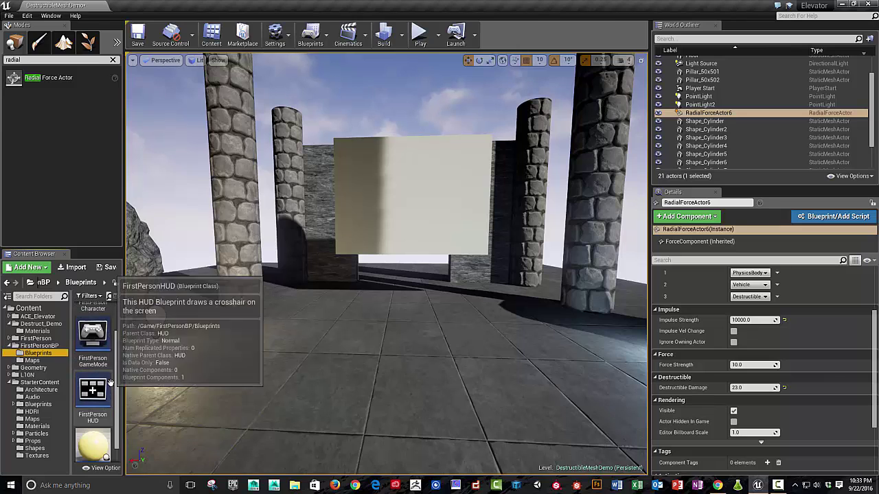
double_click(95, 432)
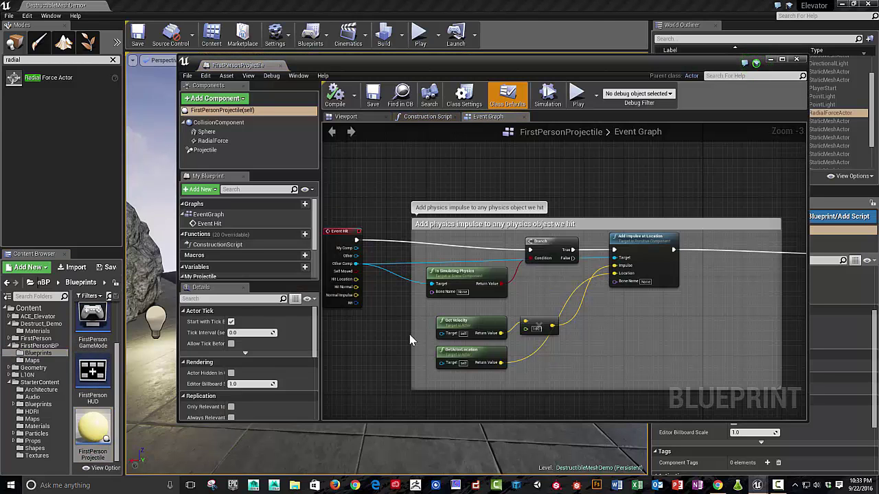
click(538, 207)
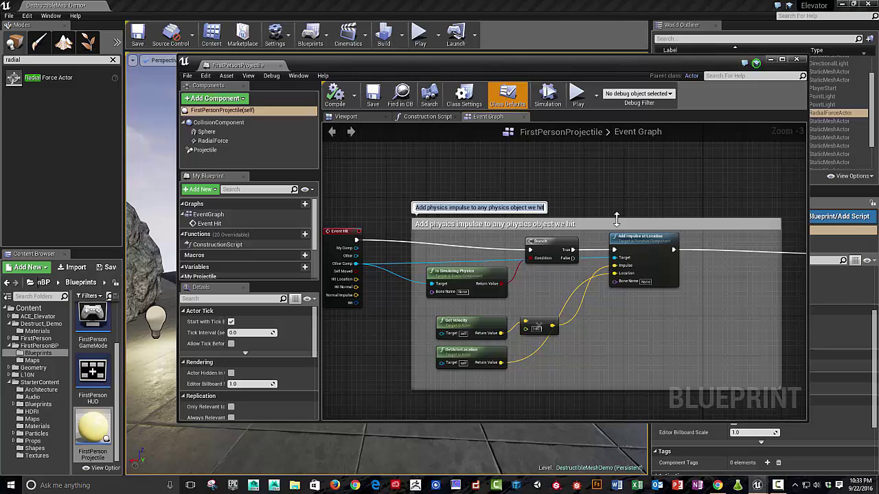
right_drag(616, 219, 581, 287)
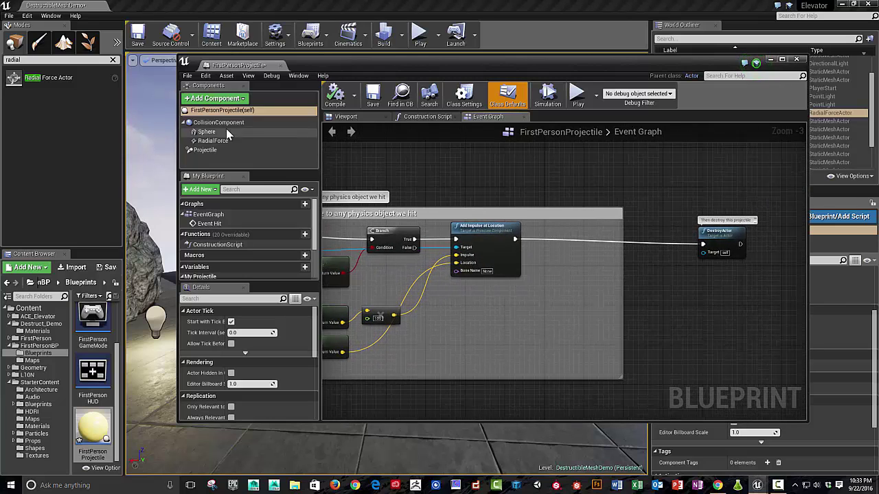
Delete the RadialForce component from the FirstPersonProjectile blueprint
click(212, 141)
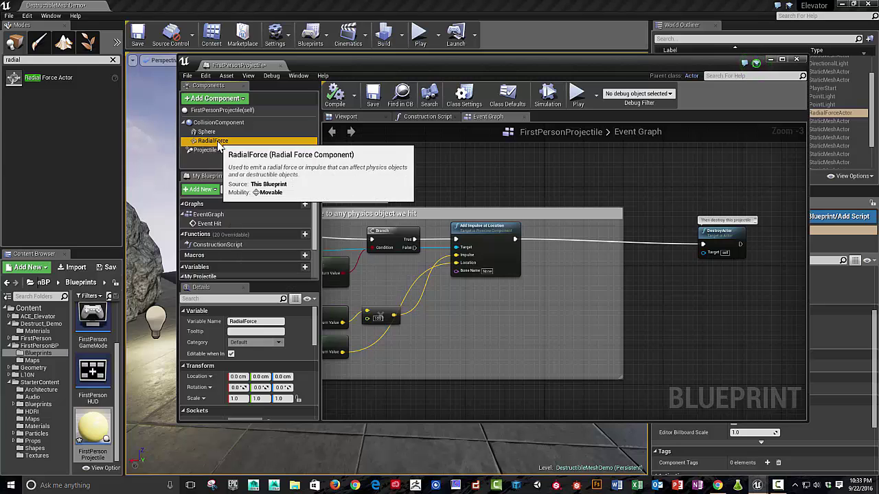
click(330, 117)
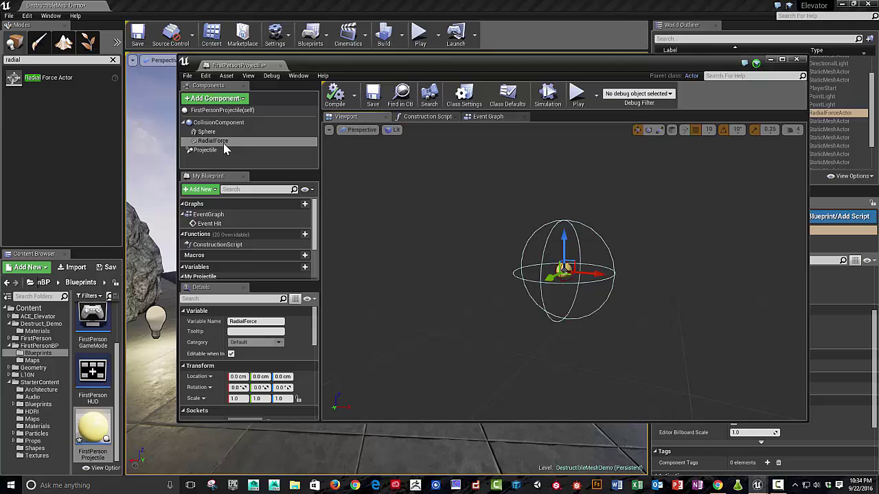
key(Delete)
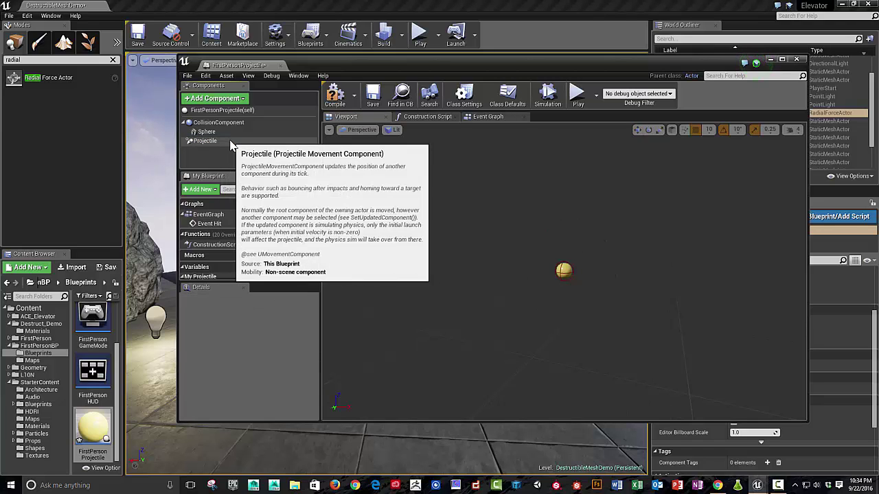
key(ctrl+z)
click(214, 141)
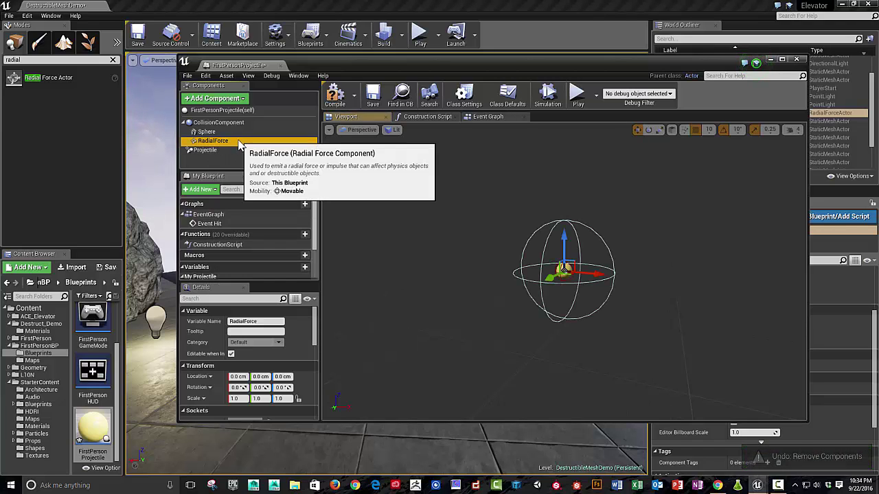
key(Delete)
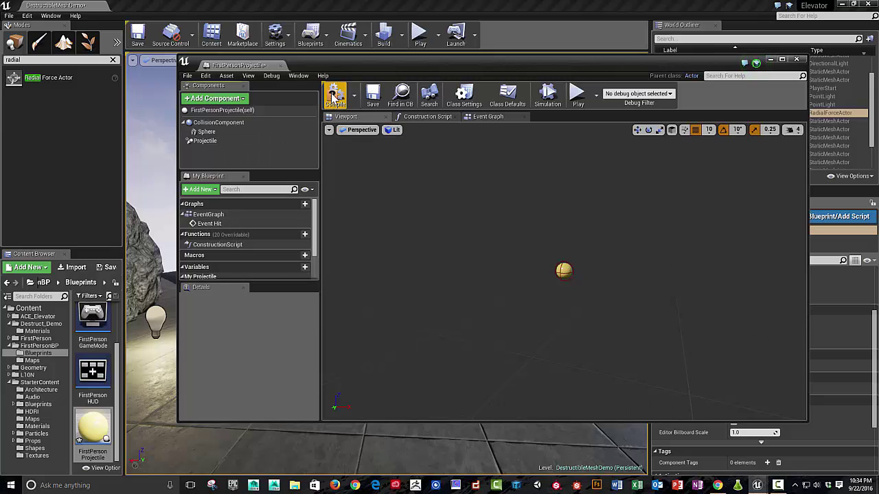
Return to the projectile's Event Graph and break the execution link between Event Hit and the Branch node
click(430, 118)
click(347, 117)
click(485, 118)
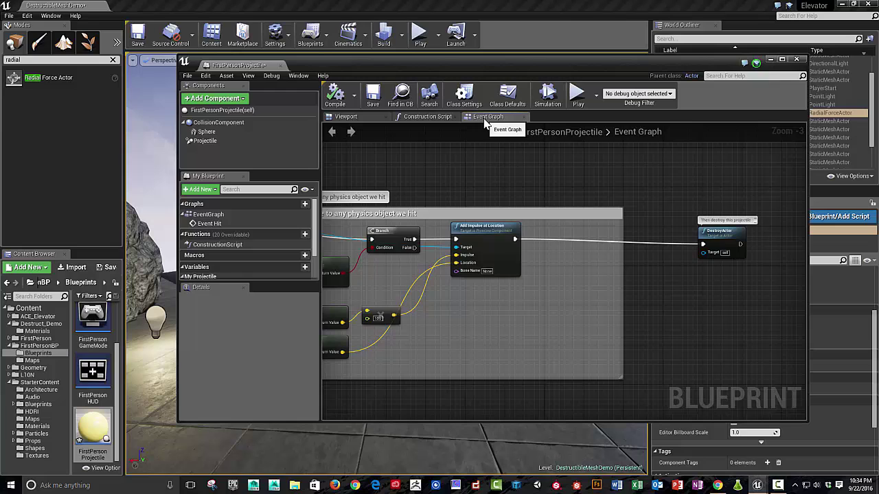
right_drag(451, 179, 641, 241)
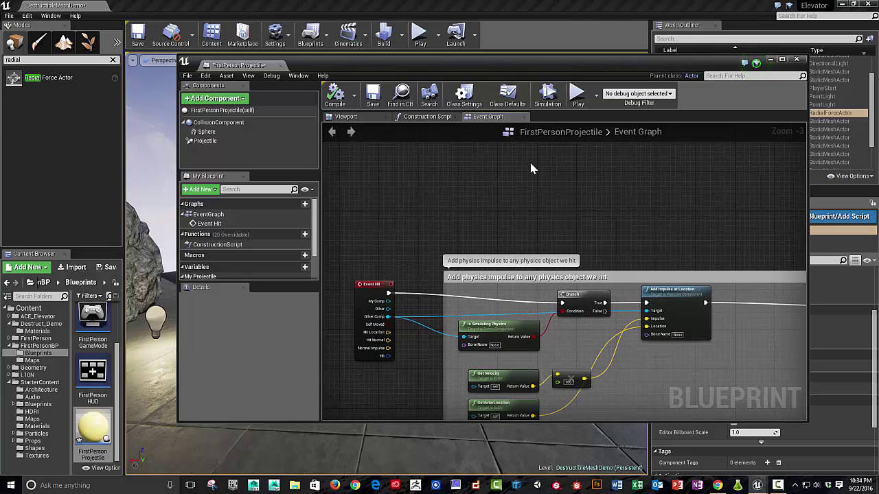
right_click(479, 171)
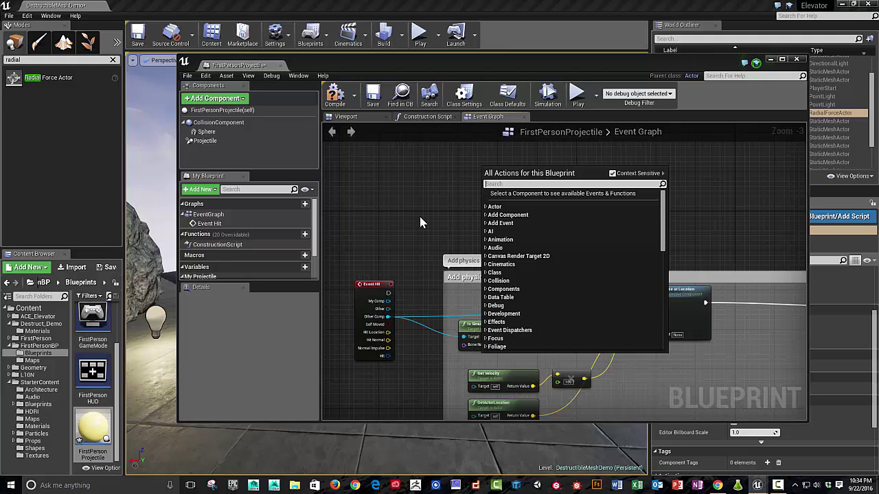
click(471, 207)
right_click(470, 209)
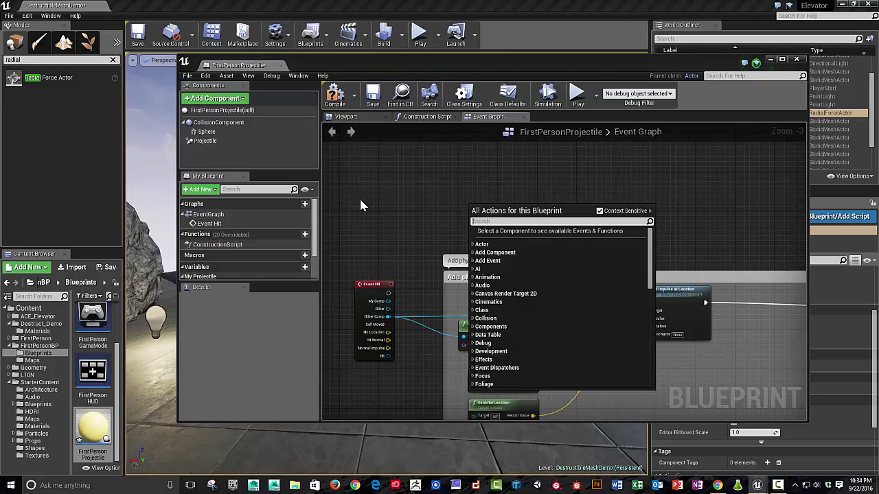
click(524, 186)
Add a Cast To DestructibleActor node above the comment box and connect Event Hit's execution output to it
right_click(491, 205)
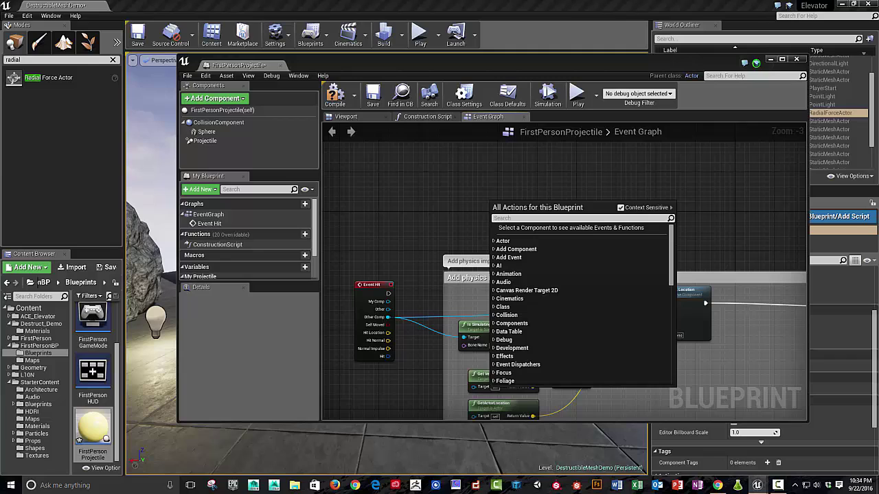
text(d)
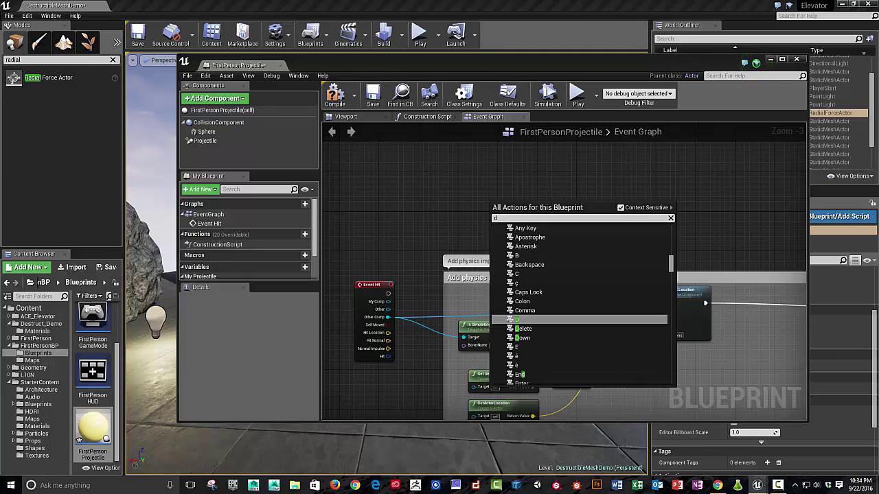
text(estru)
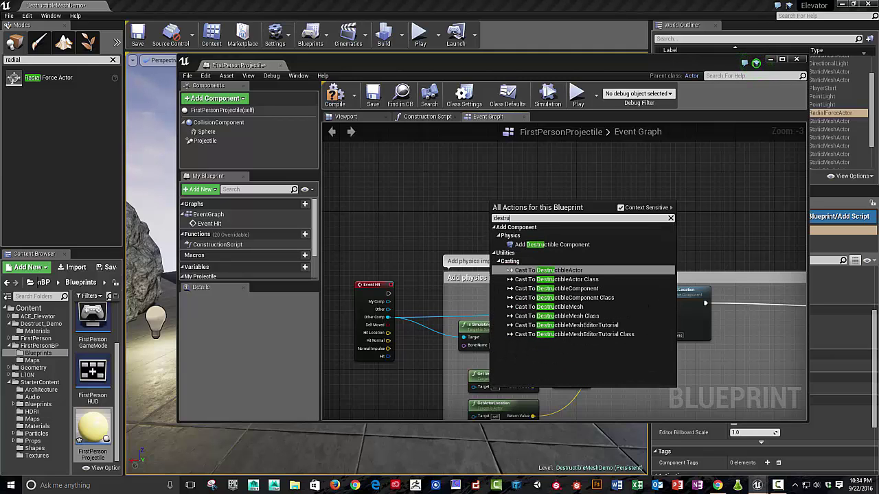
click(550, 272)
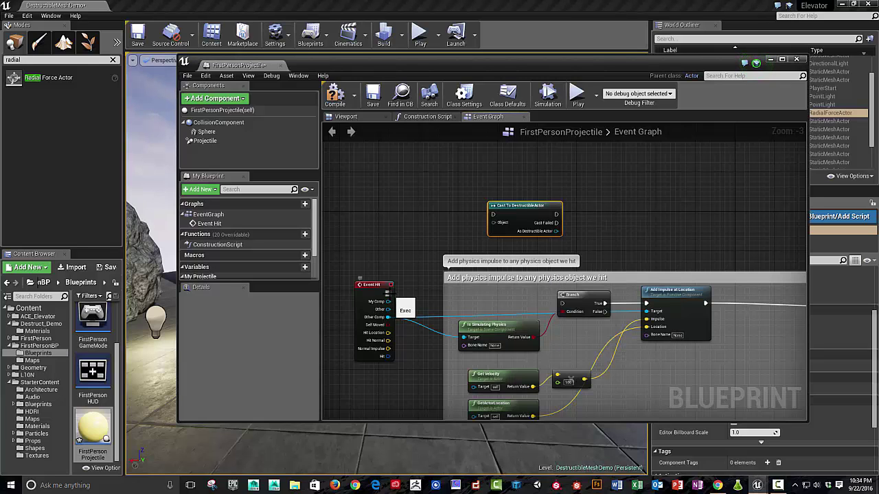
drag(389, 294, 493, 215)
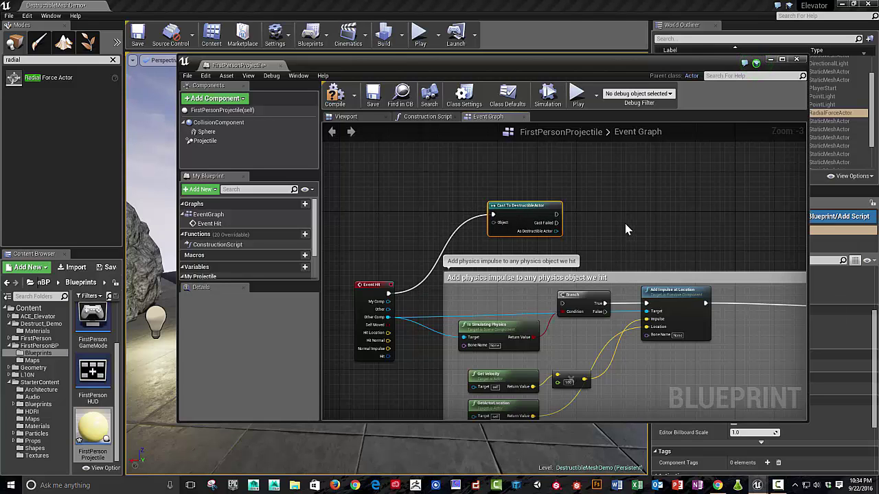
Add a DestroyActor node driven by the Cast Failed output of the Cast To DestructibleActor node
right_drag(625, 224, 642, 241)
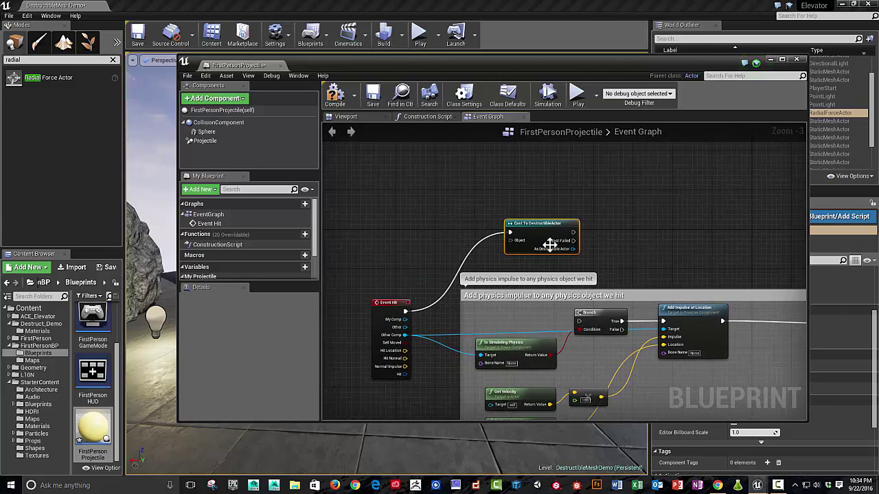
drag(573, 241, 607, 269)
text(destro)
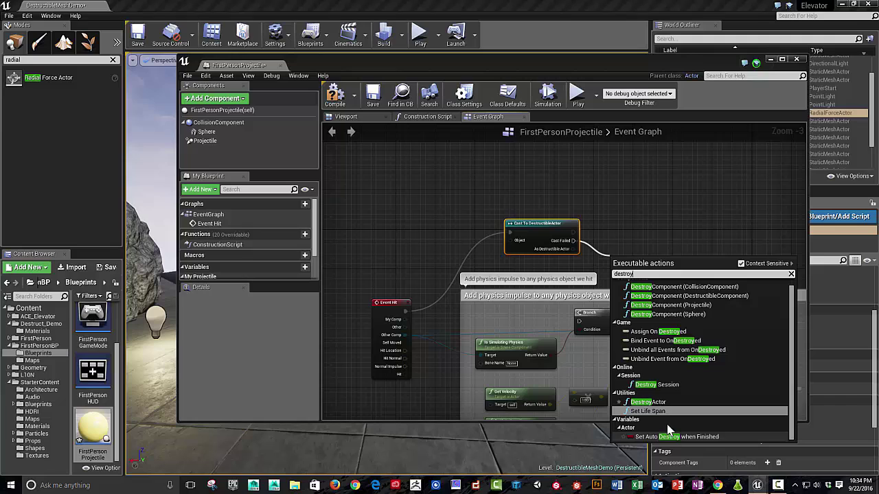
text(y)
click(649, 402)
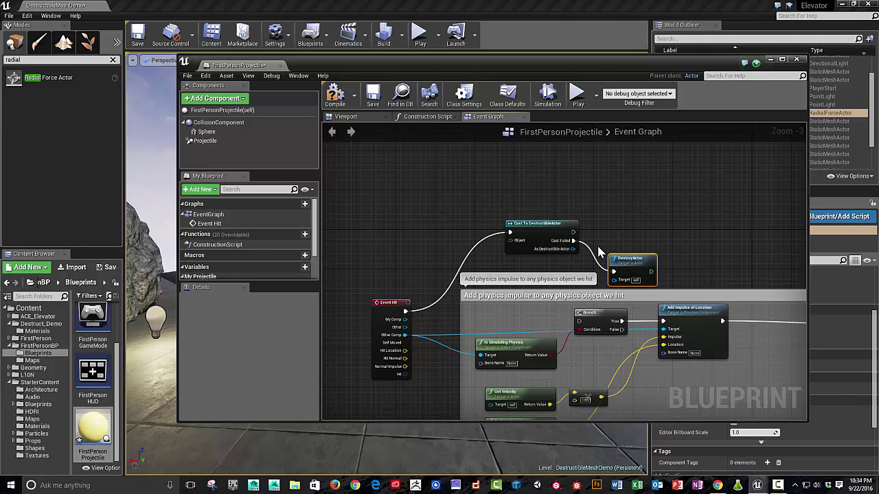
right_drag(626, 232, 594, 239)
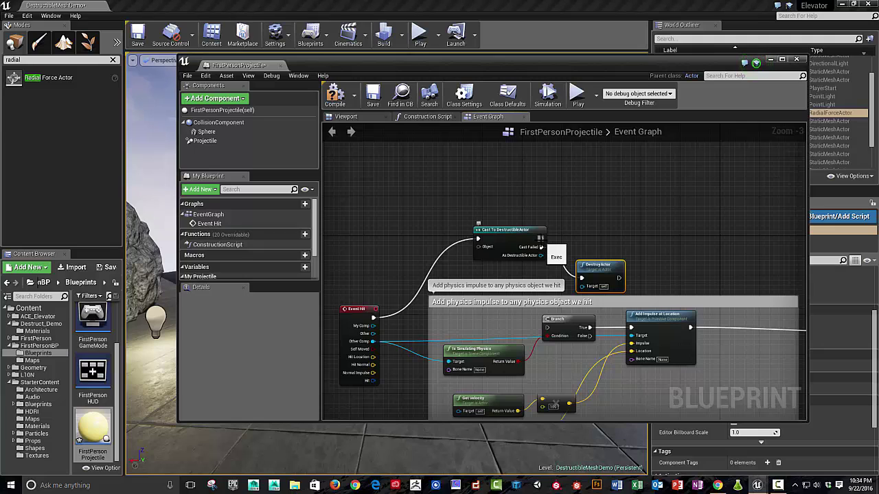
drag(542, 239, 617, 225)
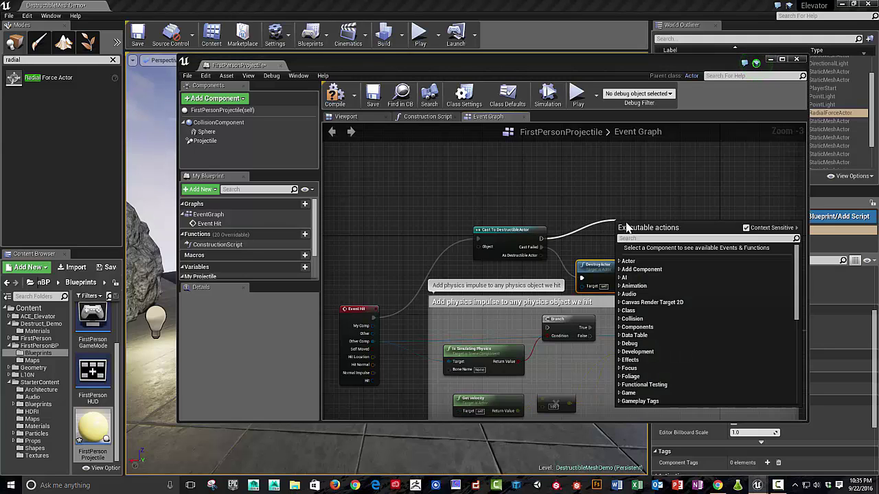
text(apply)
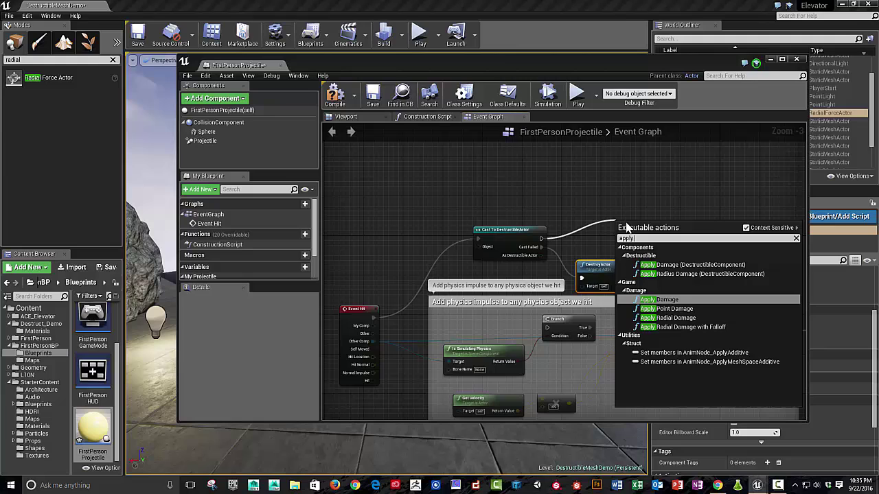
click(675, 318)
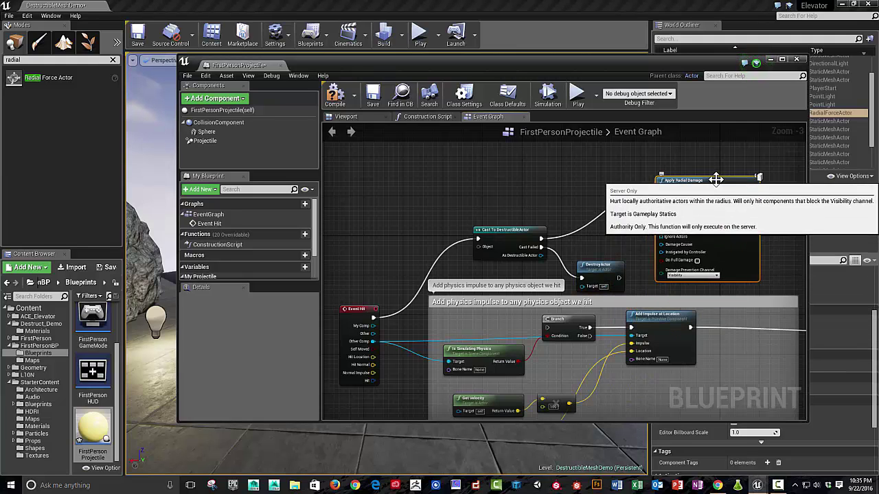
key(Delete)
Add an Apply Radius Damage (DestructibleComponent) node driven by the cast node's success execution output
drag(542, 239, 645, 215)
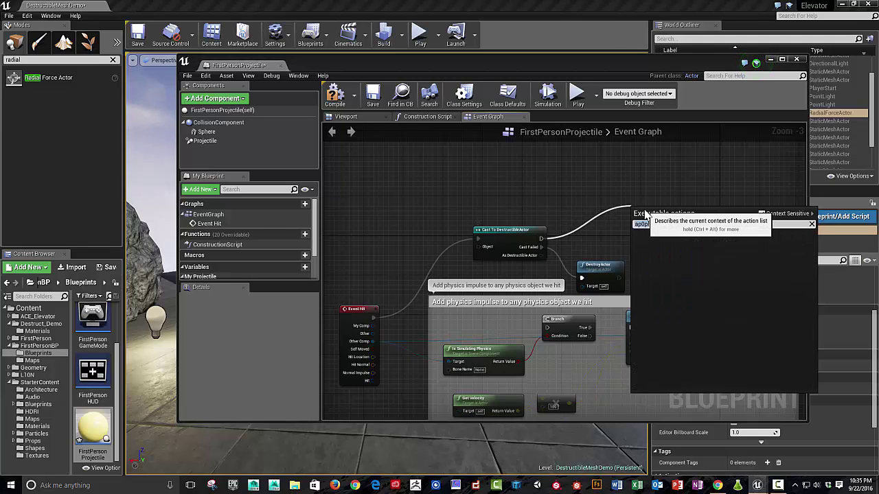
text(damage)
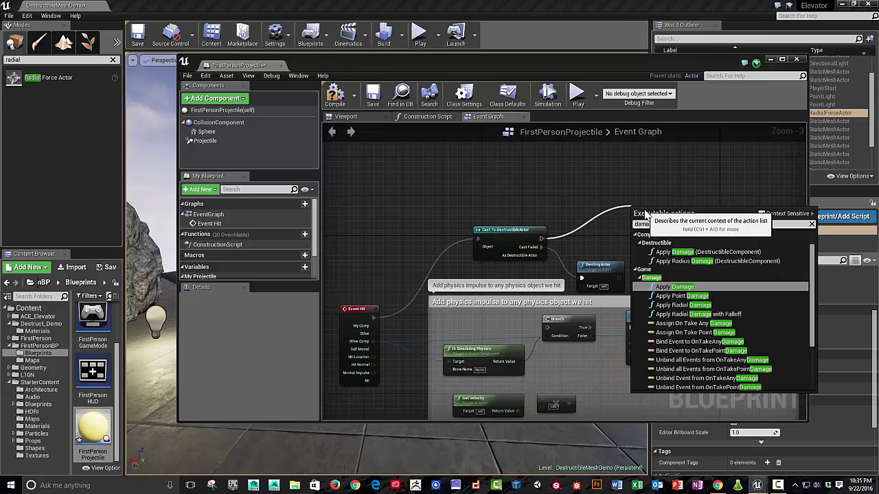
text(rad)
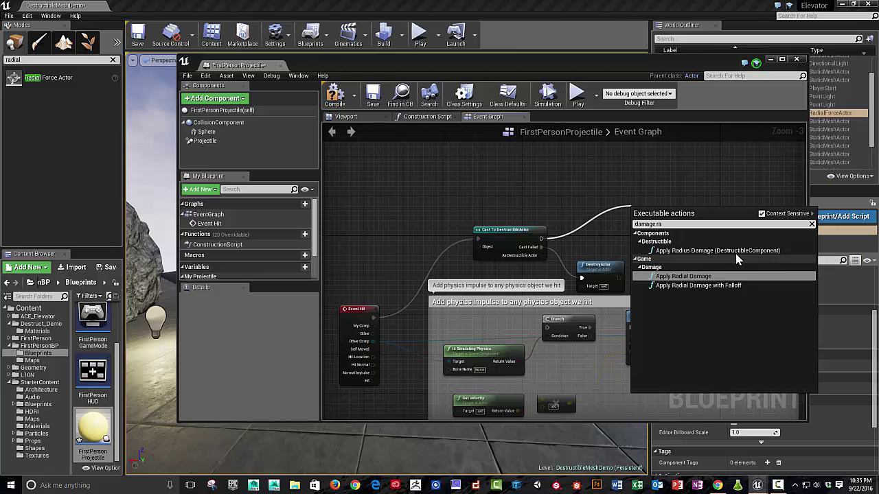
click(736, 252)
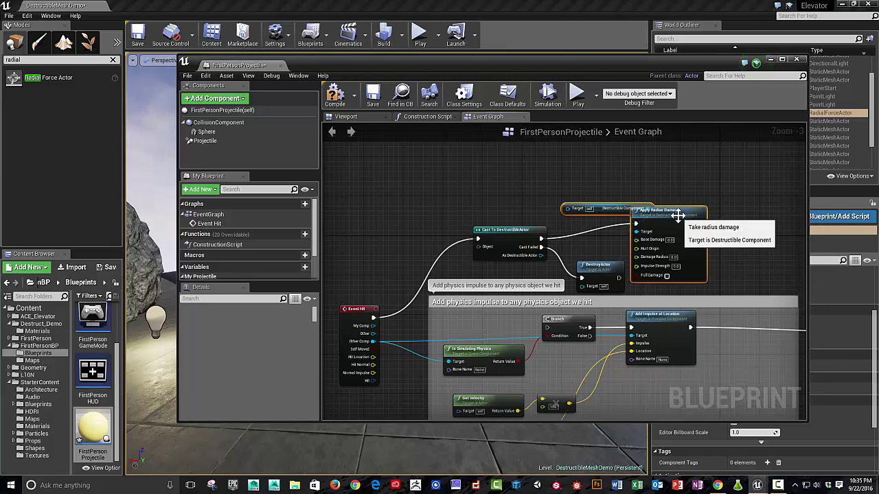
Space out the Apply Radius Damage and Destructible Component nodes and connect As Destructible Actor to the Destructible Component node's Target
drag(669, 210, 709, 205)
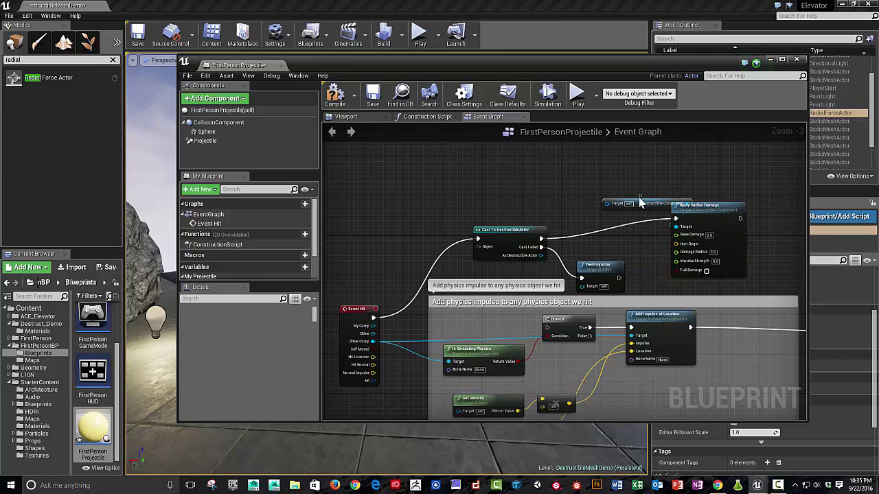
click(639, 197)
drag(646, 204, 594, 202)
drag(541, 255, 555, 202)
Connect Event Hit's Hit Location output to the Hurt Origin input of Apply Radius Damage
scroll(679, 257, up, 3)
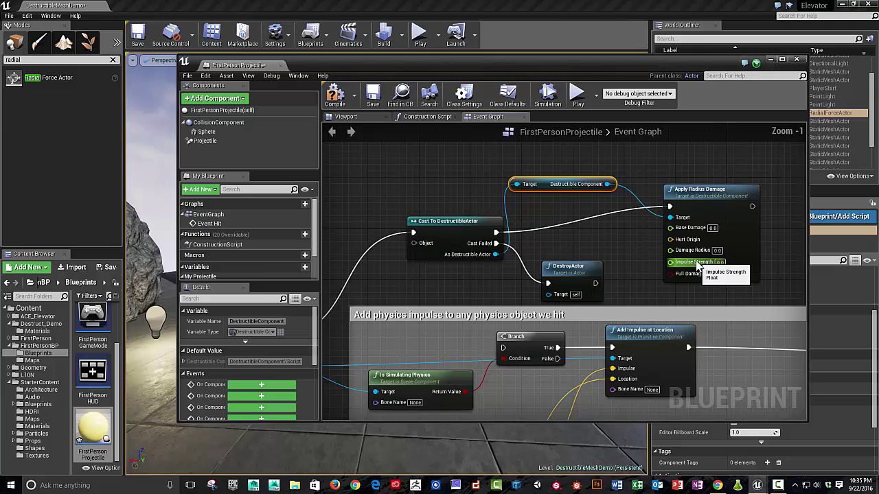
scroll(674, 244, down, 3)
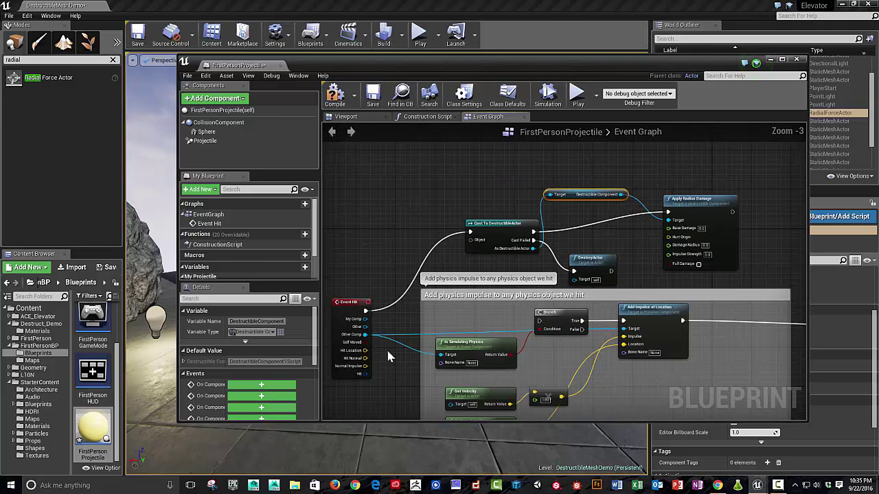
drag(364, 351, 670, 238)
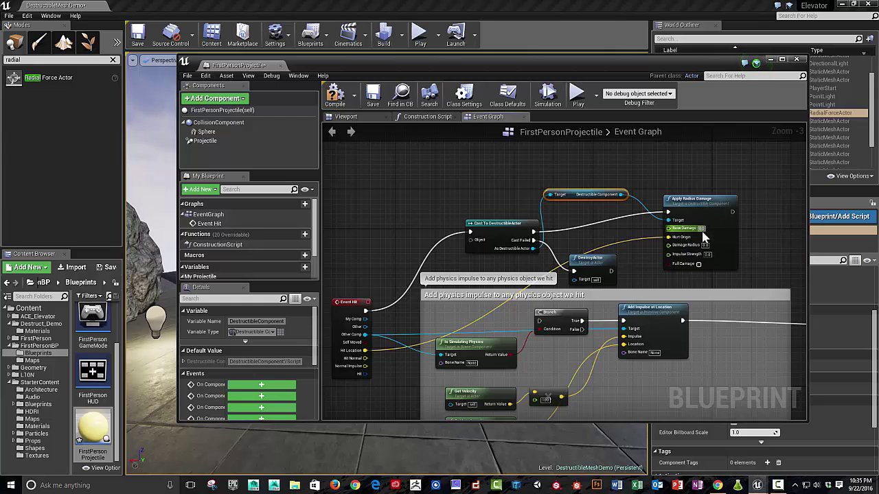
On the Apply Radius Damage node, set Base Damage to 10, Damage Radius to 30 and Impulse Strength to 1000
click(702, 228)
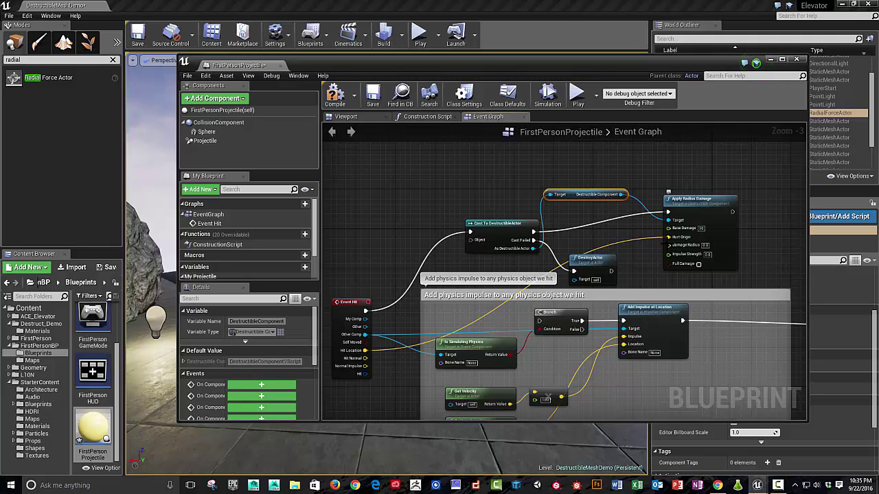
scroll(712, 240, up, 3)
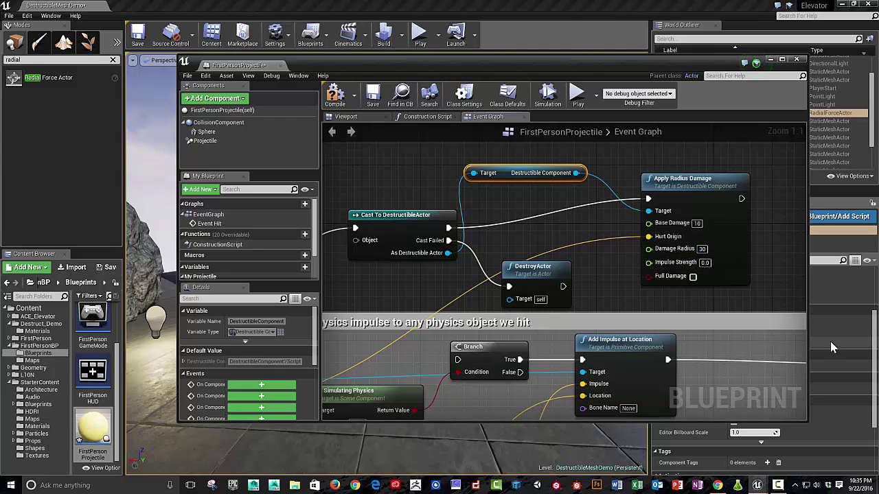
text(100)
key(Return)
click(705, 263)
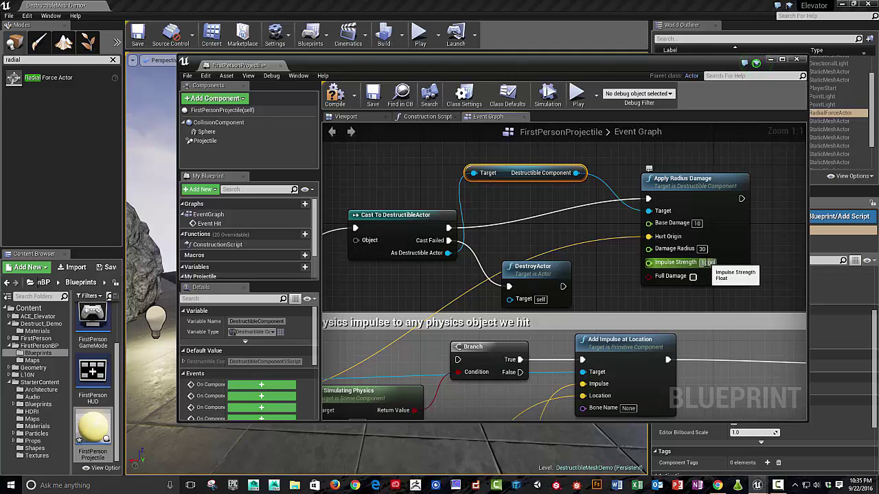
text(1000)
key(Return)
Connect Event Hit's Other output to the cast node's Object input and compile the projectile blueprint
click(334, 96)
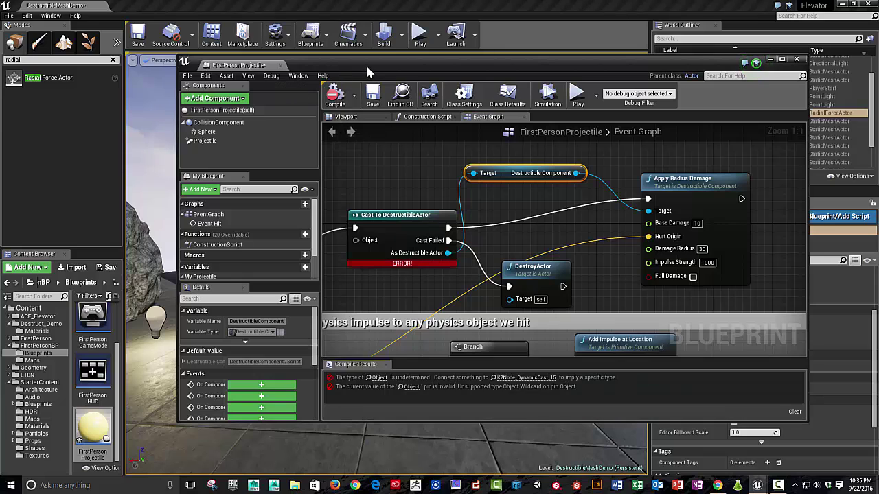
right_drag(398, 278, 570, 255)
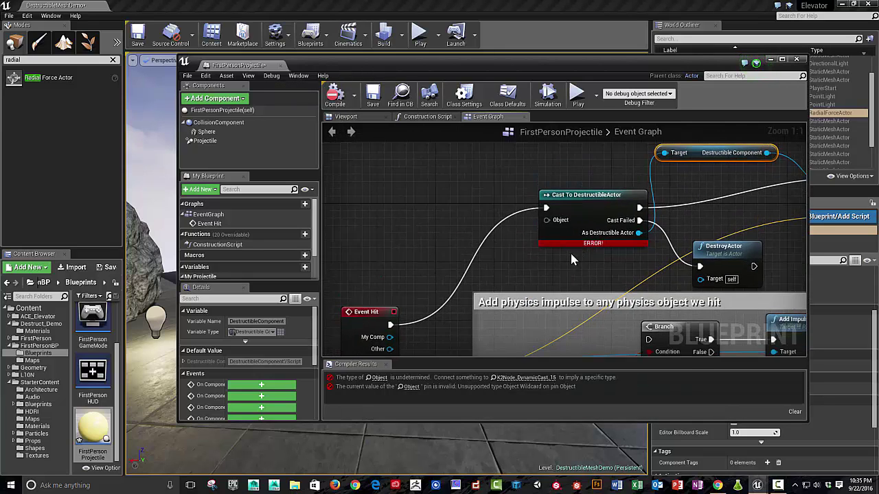
scroll(570, 255, down, 1)
drag(413, 337, 553, 230)
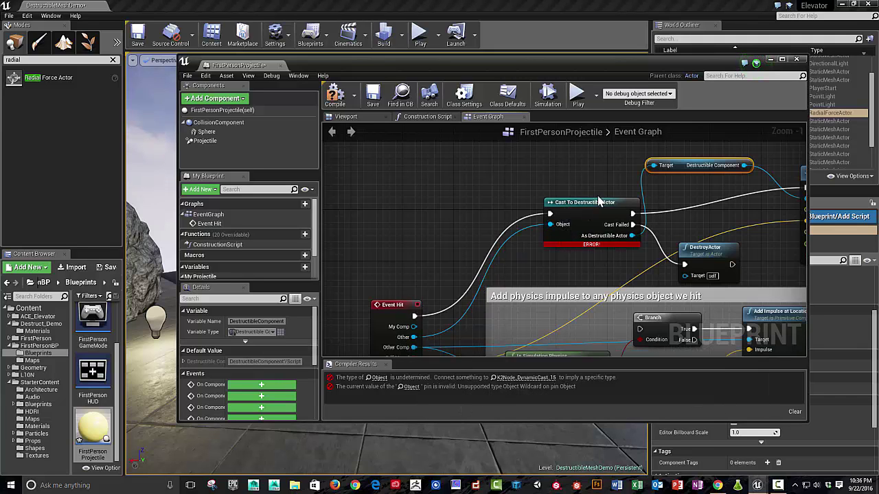
right_drag(409, 282, 426, 219)
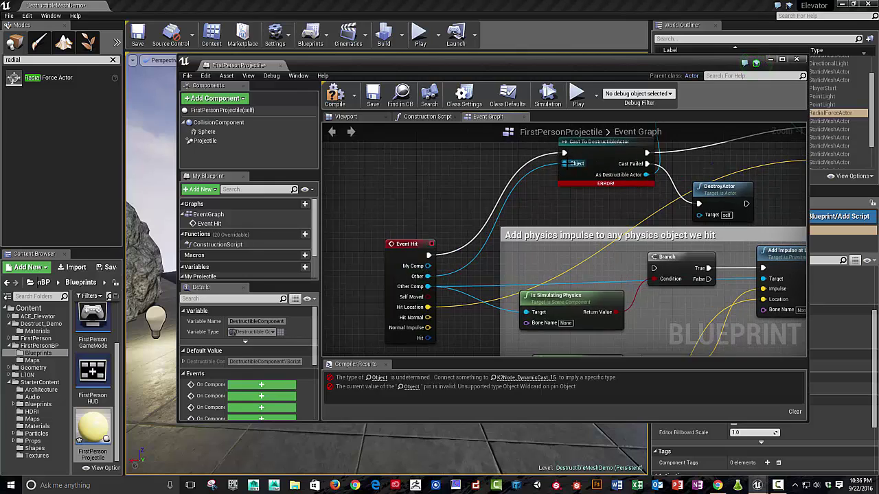
right_drag(567, 163, 539, 249)
click(335, 97)
Return to the level, play it and fire several projectiles at the destructible wall, then stop the play session
click(769, 61)
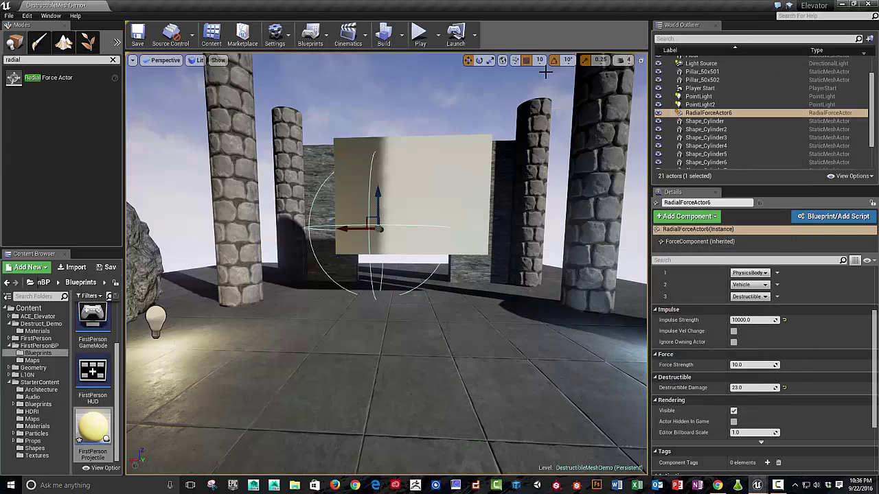
click(420, 34)
click(439, 83)
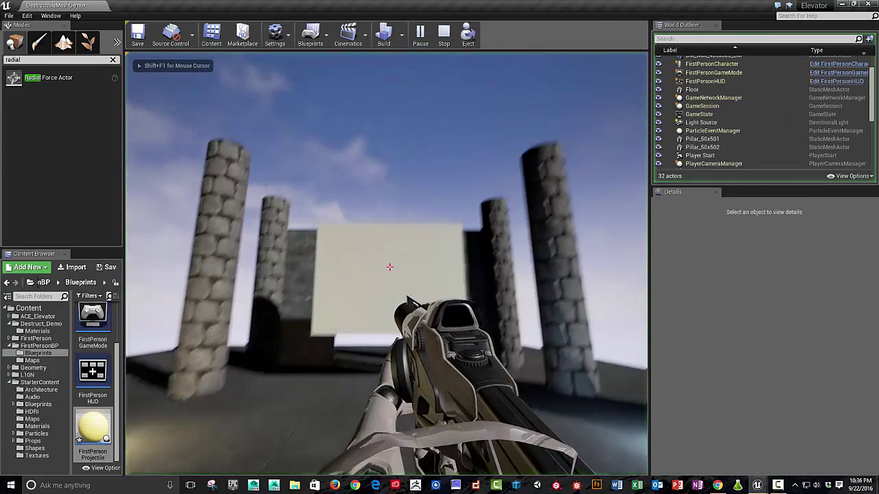
click(389, 267)
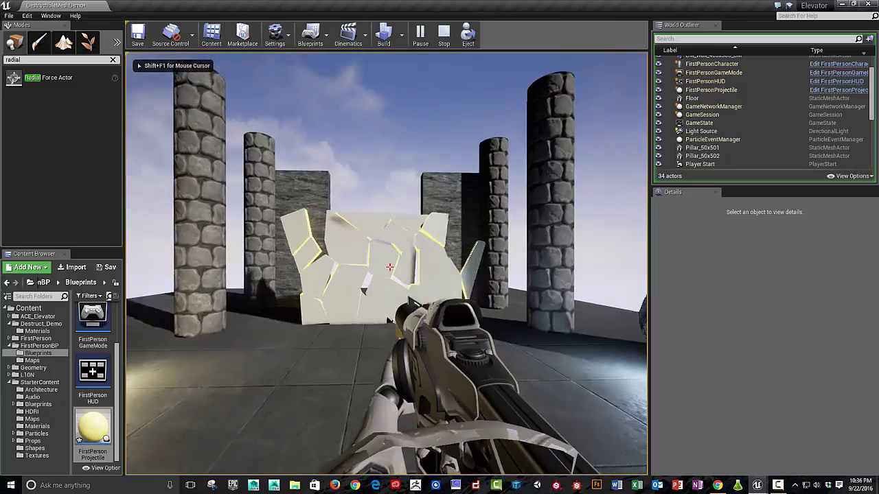
click(389, 267)
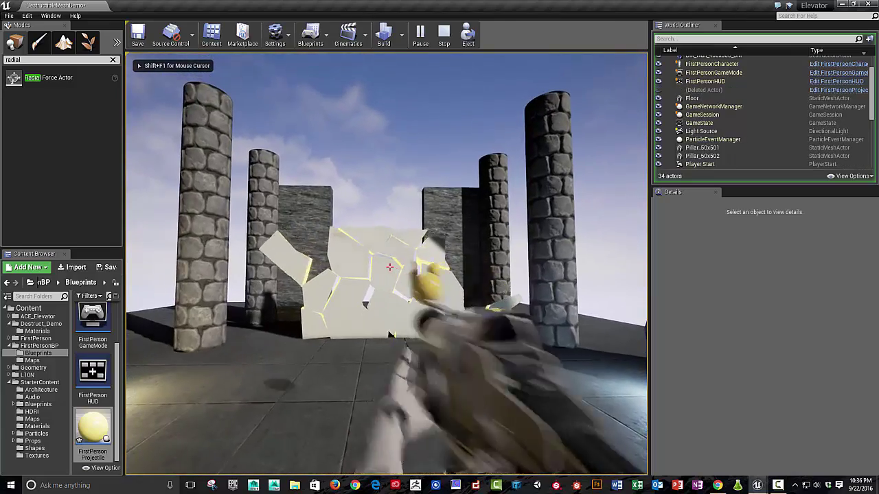
click(389, 267)
click(389, 267)
key(Escape)
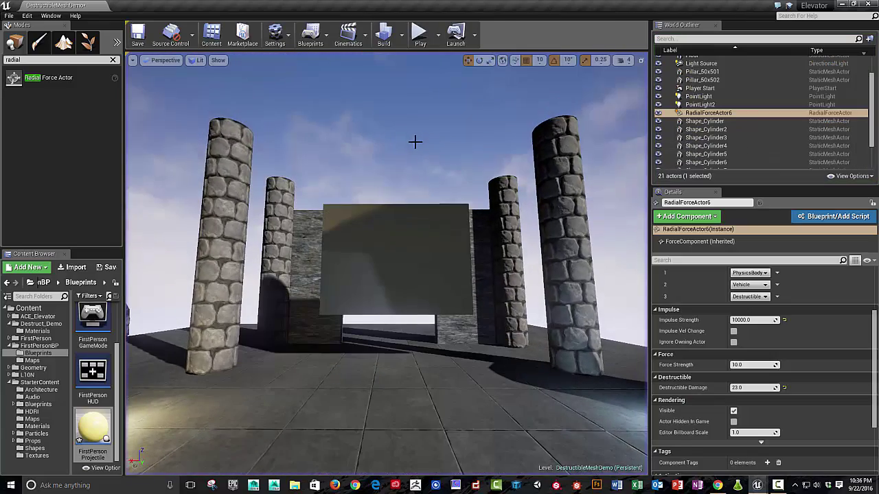
Find the wall's DM_Wall_400x300_DM asset in the Content Browser and open it in the destructible mesh editor
click(330, 284)
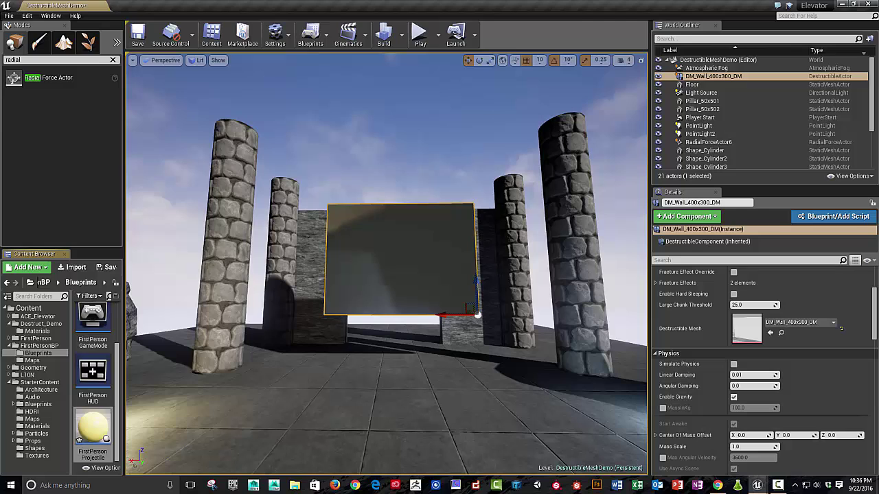
key(ctrl+b)
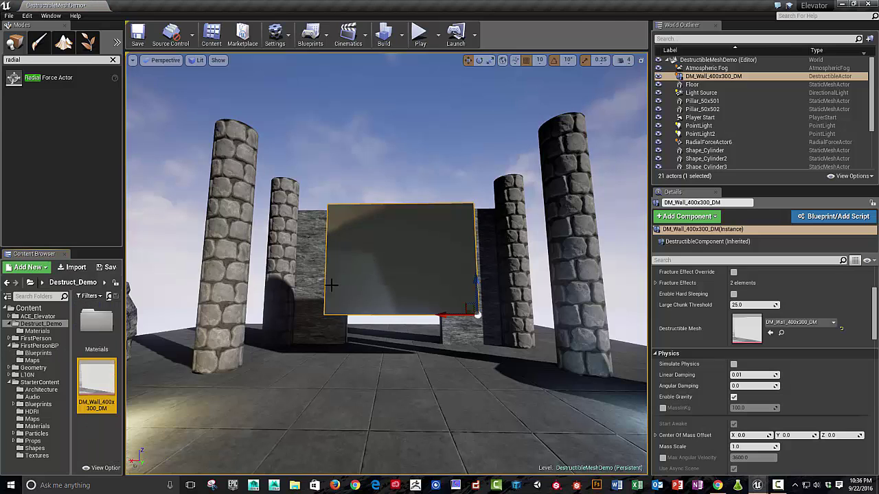
double_click(90, 371)
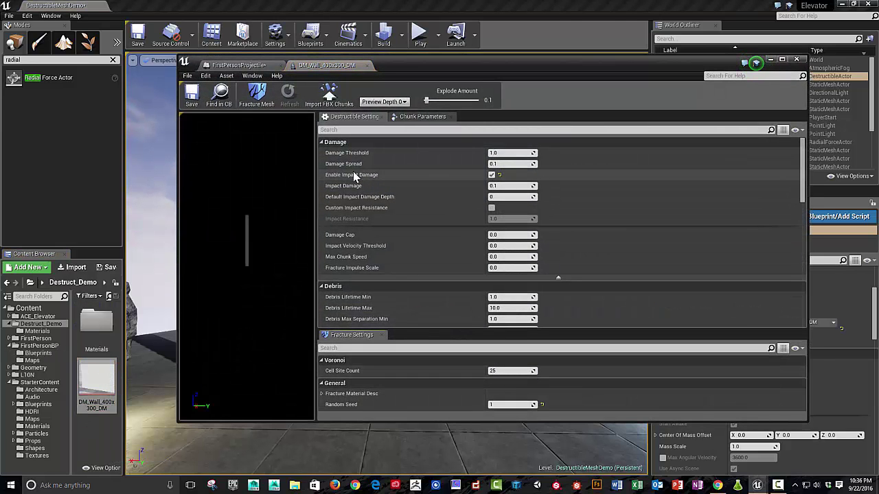
Set the wall mesh's Damage Threshold to 5 and enable Accumulate Damage
click(504, 153)
text(5)
key(Tab)
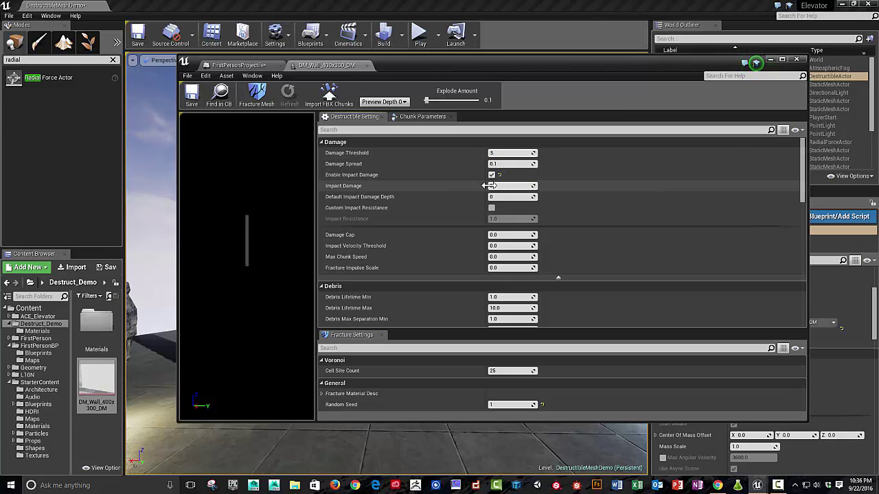
scroll(451, 241, down, 5)
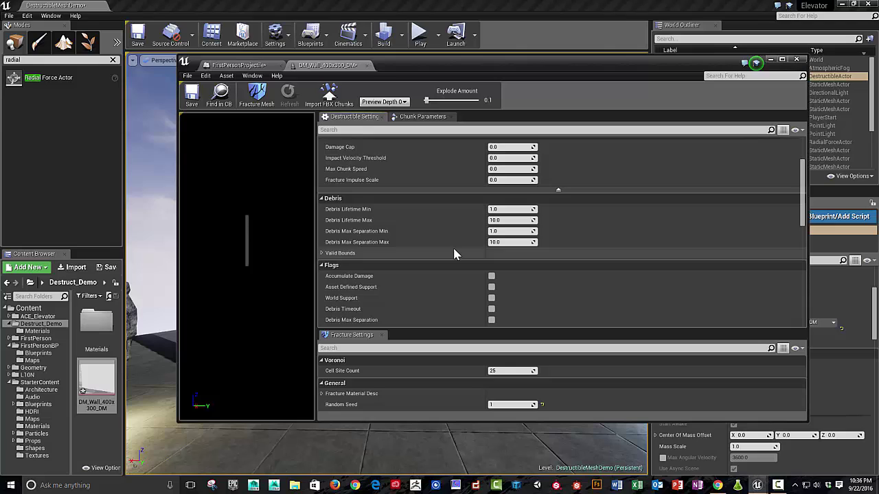
mouse_move(495, 268)
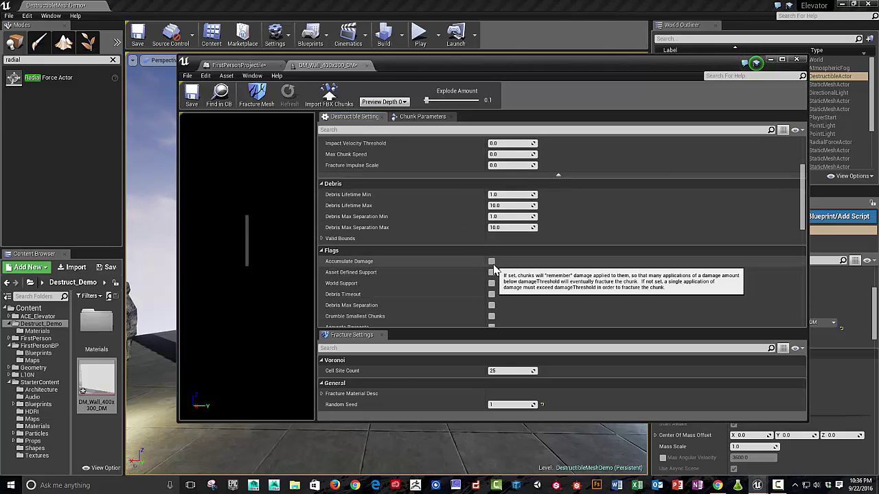
scroll(494, 268, down, 4)
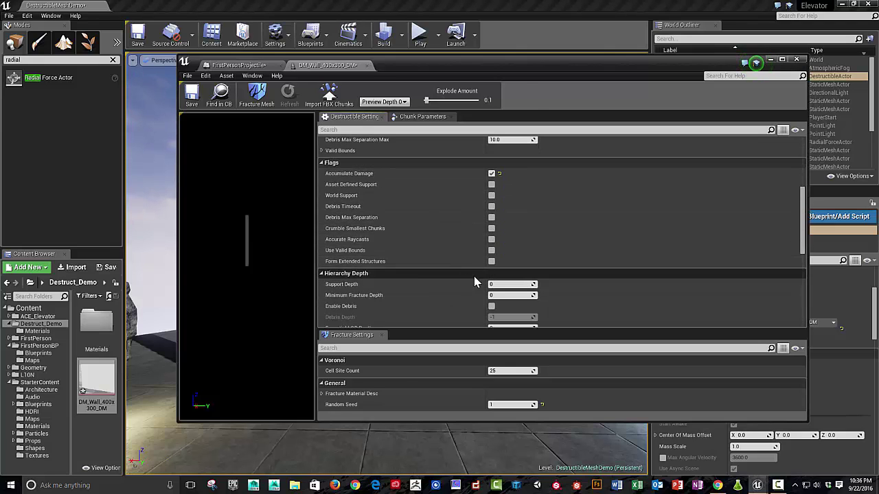
Set the wall mesh's Support Depth to 1 and display the available preview depths
click(491, 284)
text(1)
click(502, 295)
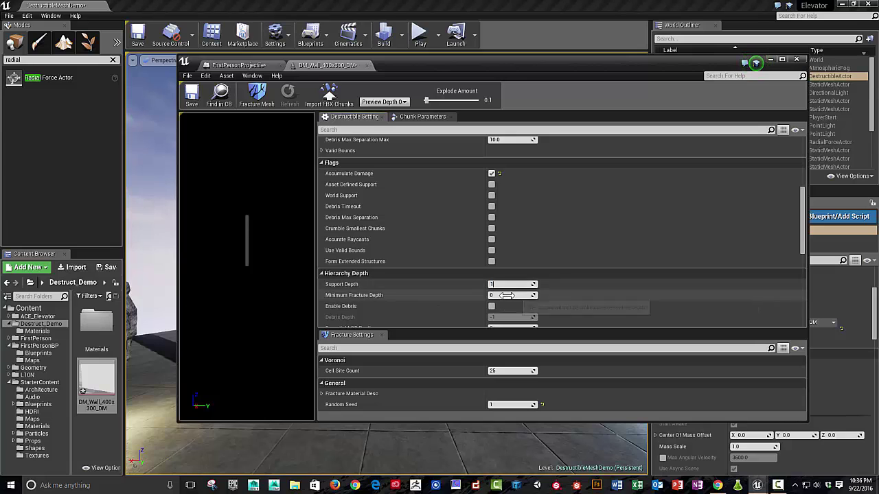
click(370, 122)
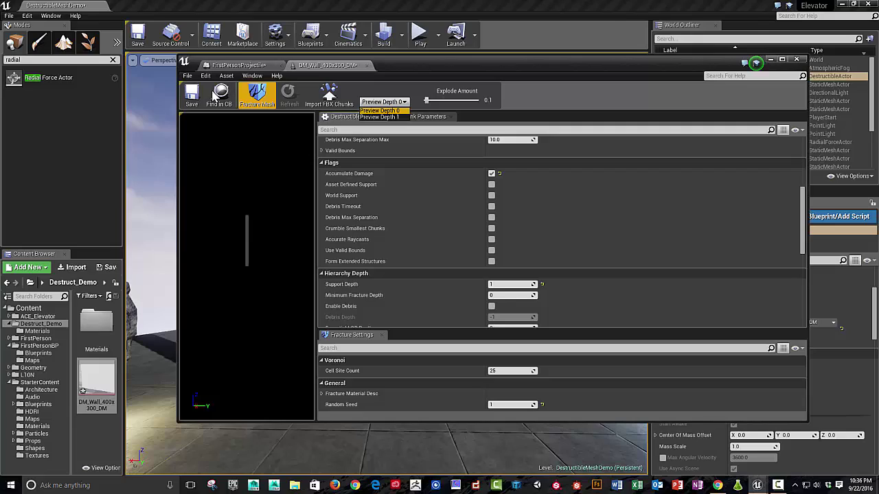
Save the wall mesh, play the level and fire several projectiles at the destructible wall, ending the play session when done
click(191, 95)
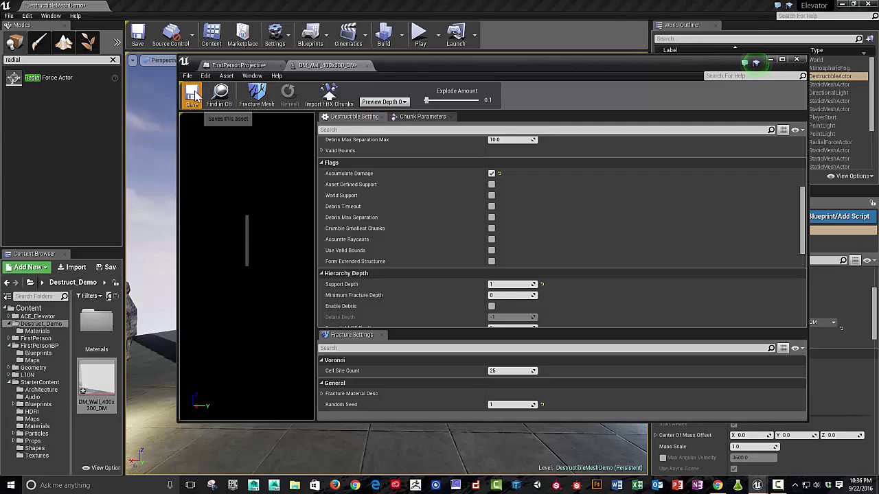
click(771, 60)
click(419, 33)
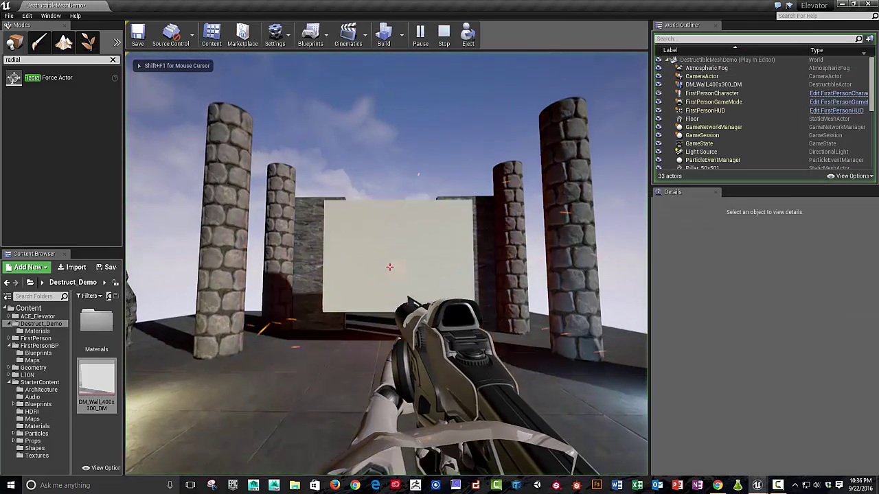
click(390, 267)
click(389, 268)
click(389, 267)
click(389, 267)
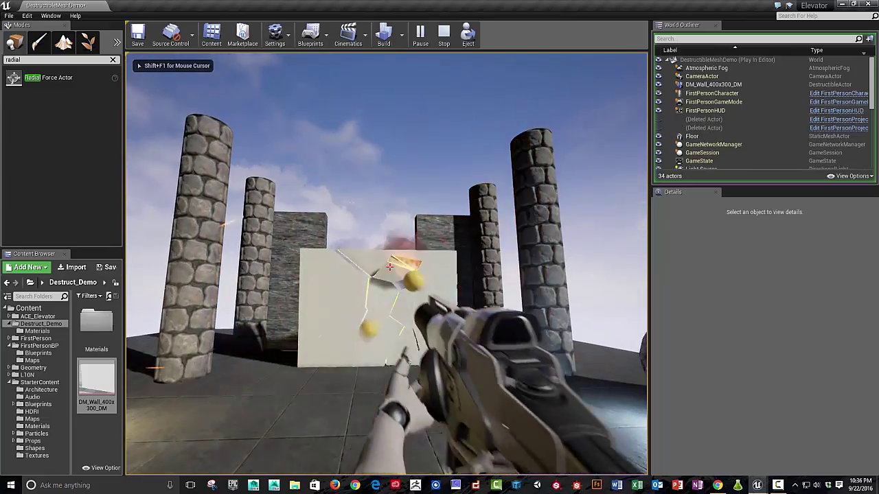
click(390, 267)
click(389, 267)
click(389, 267)
click(389, 267)
click(389, 267)
click(389, 267)
click(390, 267)
click(389, 267)
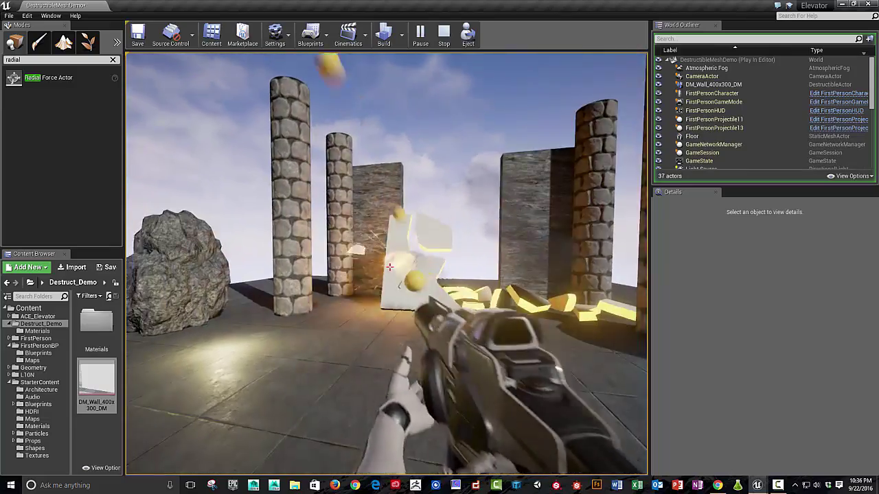
key(Escape)
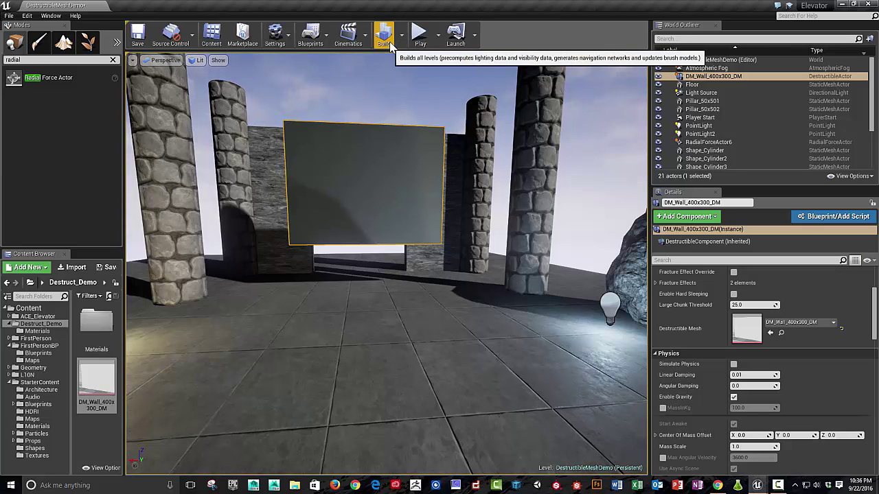
Open the FirstPersonProjectile blueprint from the FirstPersonBP Blueprints folder and set the Apply Radius Damage node's Base Damage to 15
click(38, 353)
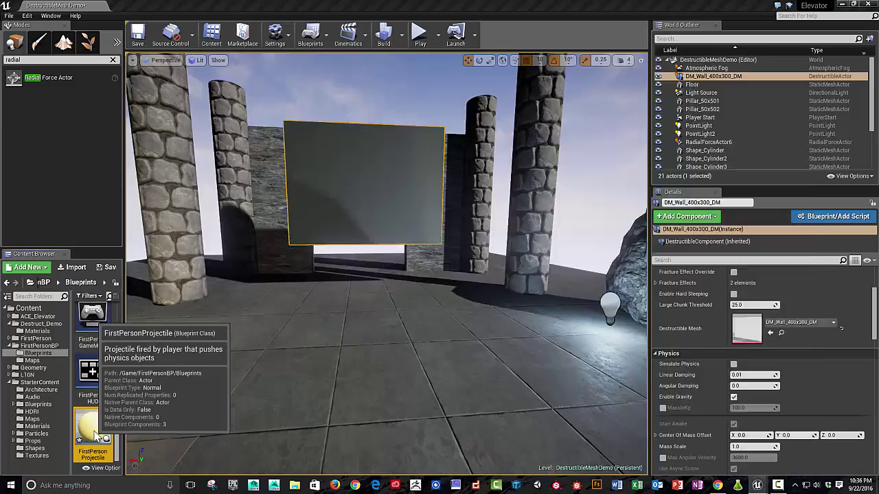
double_click(93, 431)
right_drag(722, 267, 514, 219)
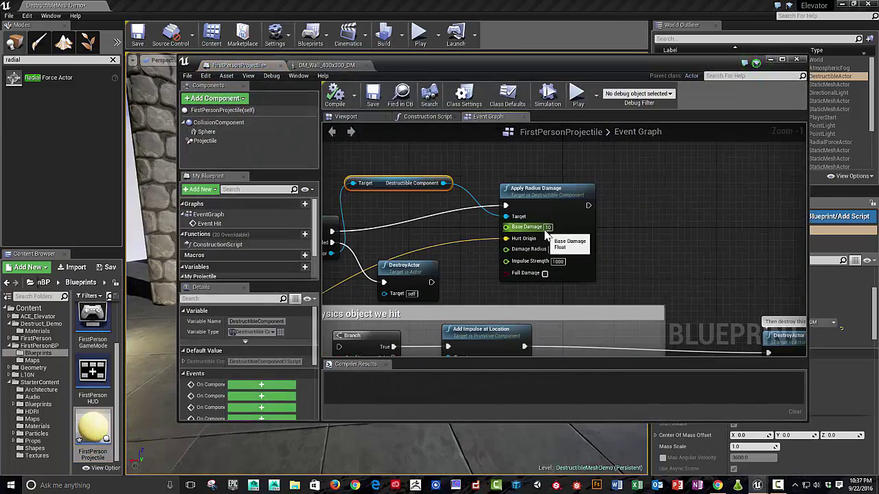
drag(755, 62, 642, 161)
click(429, 326)
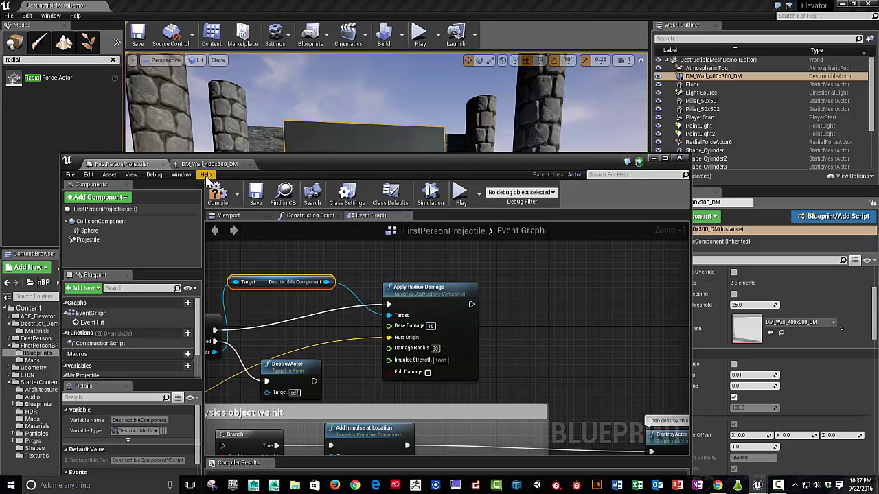
Play the level again and shoot the wall to test the increased projectile damage, then stop the session
click(652, 160)
click(419, 35)
click(366, 153)
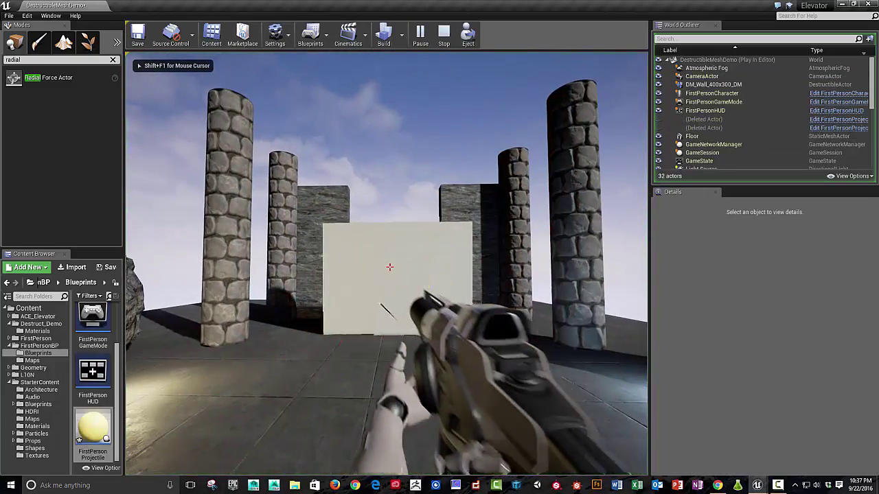
click(390, 267)
click(390, 267)
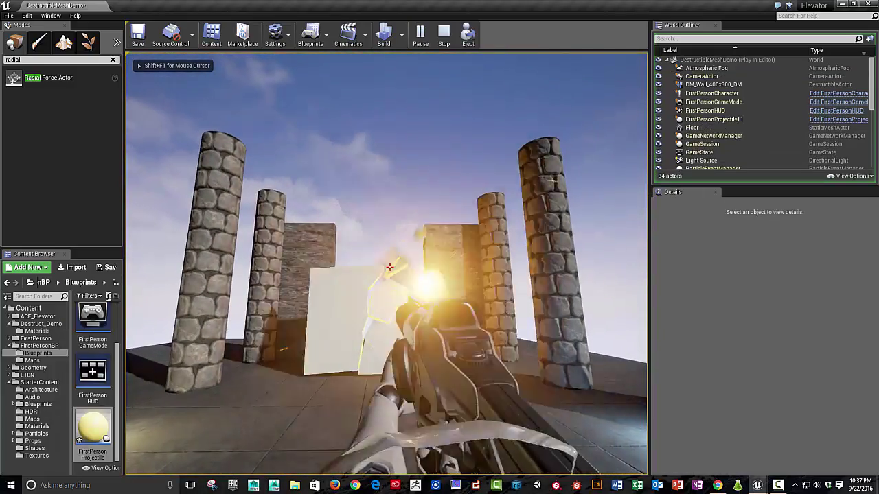
key(Escape)
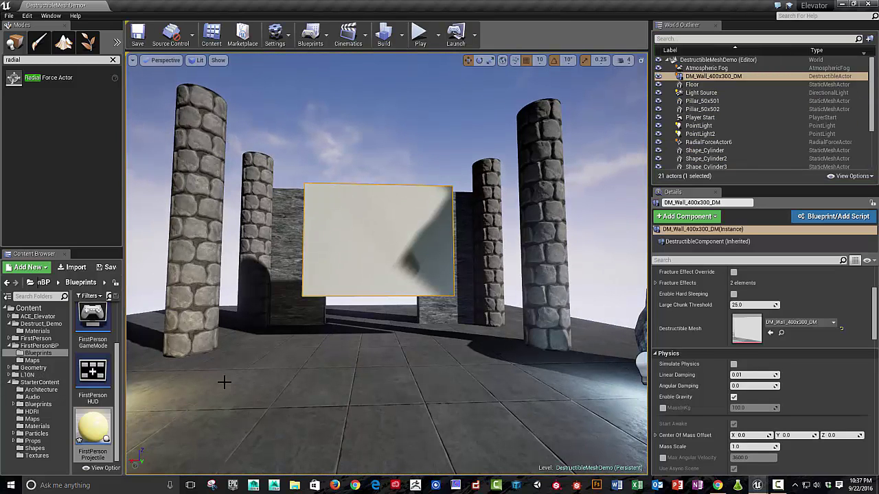
Bring up the wall mesh's Flags settings, and shift the destructible wall sideways in the level to meet the left-hand pillar
key(alt+Tab)
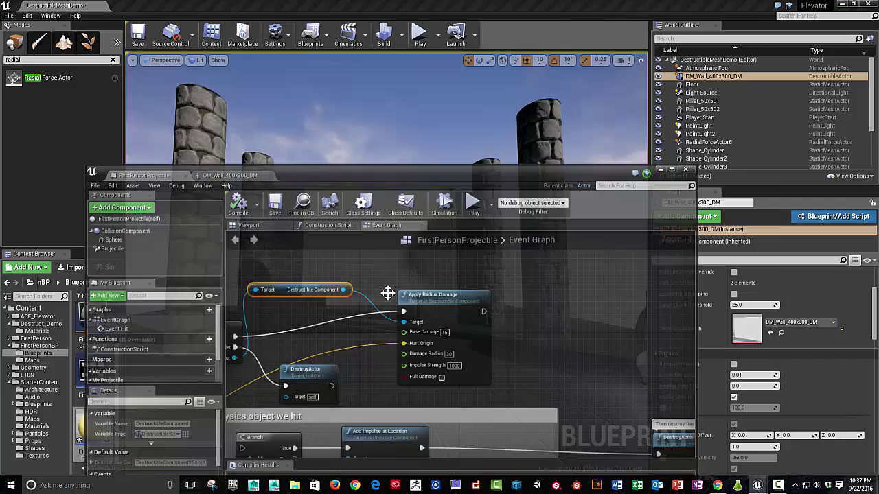
key(alt+Tab)
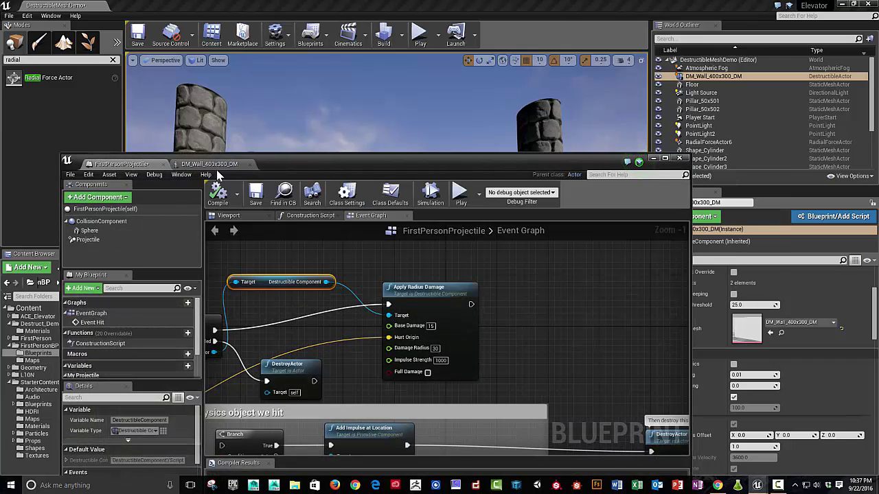
click(209, 164)
scroll(353, 360, up, 3)
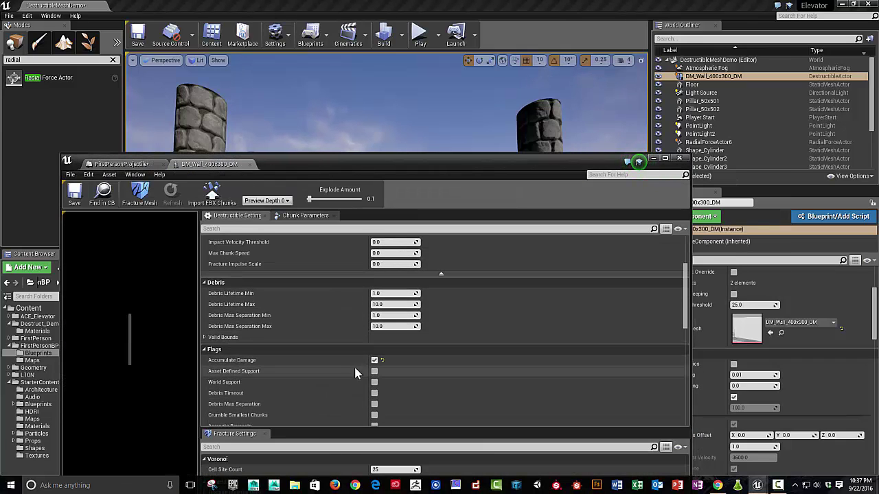
mouse_move(249, 375)
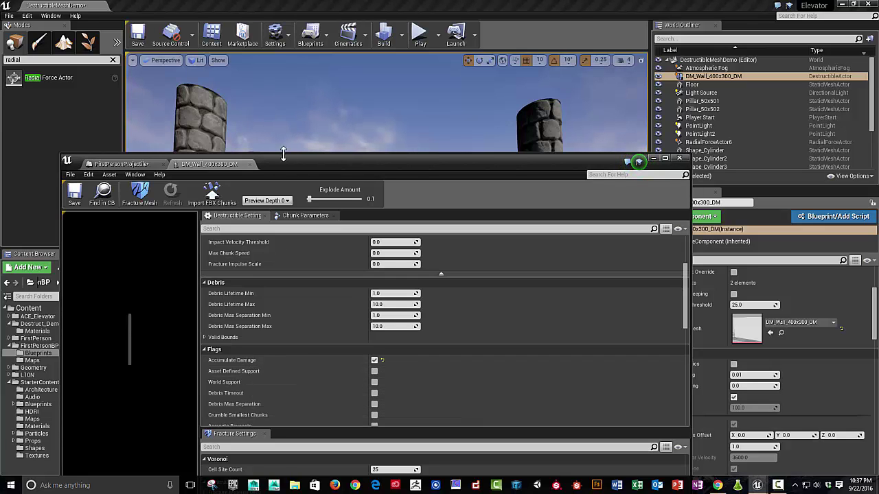
drag(283, 157, 510, 313)
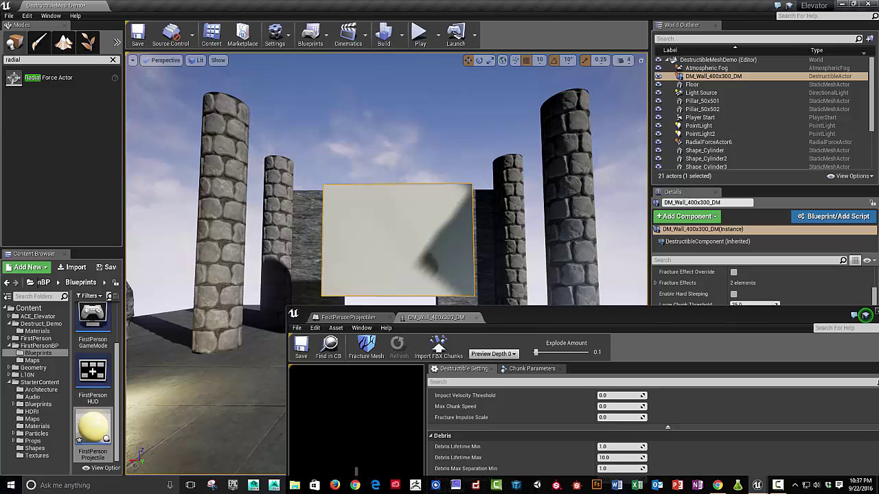
drag(442, 296, 414, 293)
Turn the wall mesh preview to show the wall's face, select the mesh's chunk and display Preview Depth 1
drag(523, 313, 596, 108)
drag(473, 309, 384, 308)
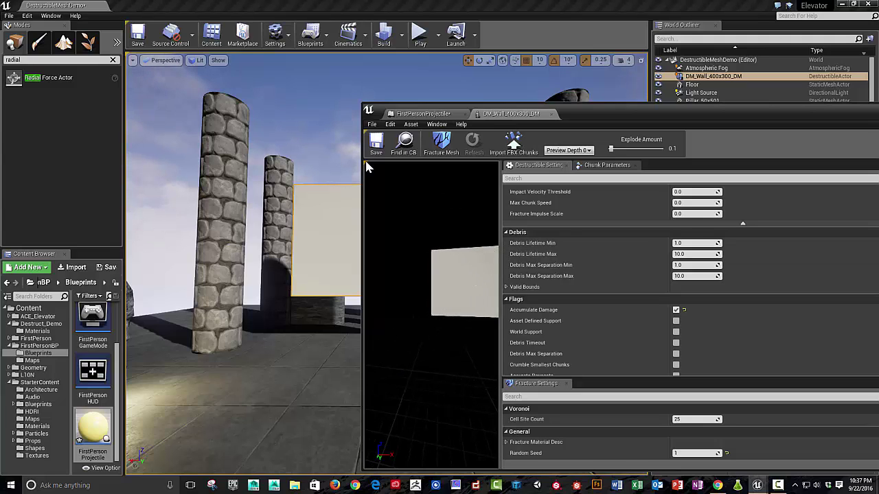
click(446, 265)
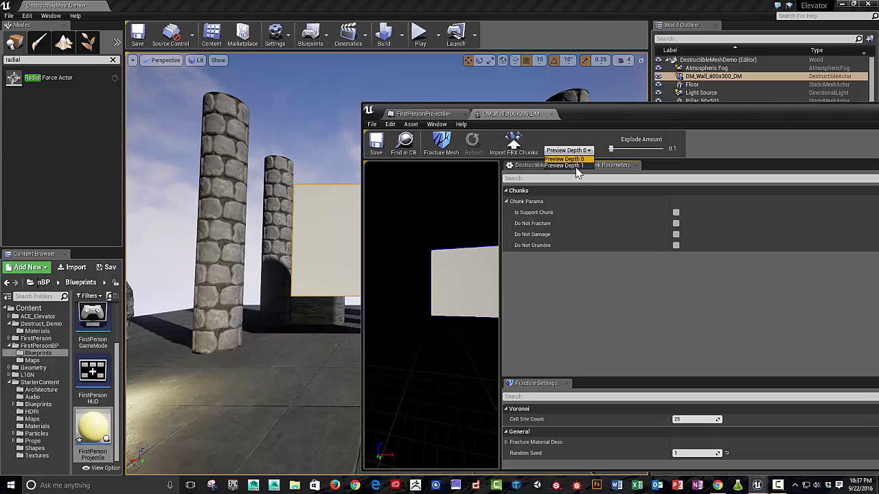
click(575, 166)
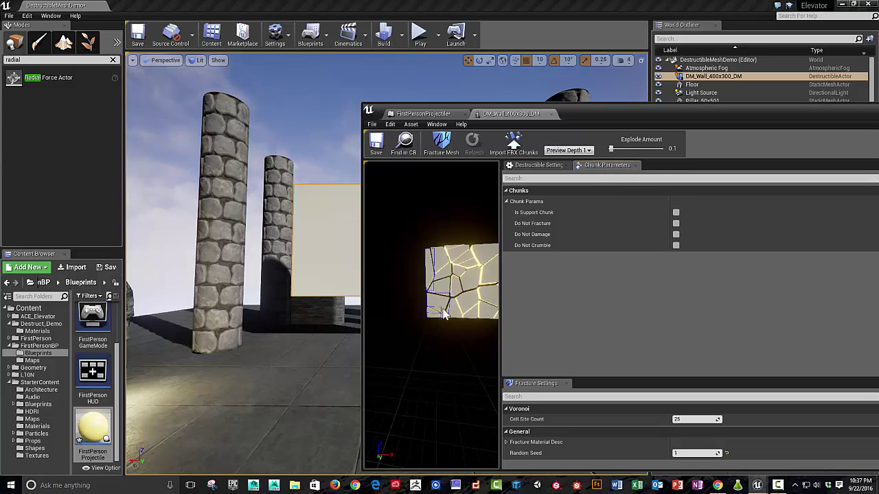
Enable Is Support Chunk, Do Not Fracture, Do Not Damage and Do Not Crumble for the selected chunks along the wall's edge
click(675, 212)
click(676, 224)
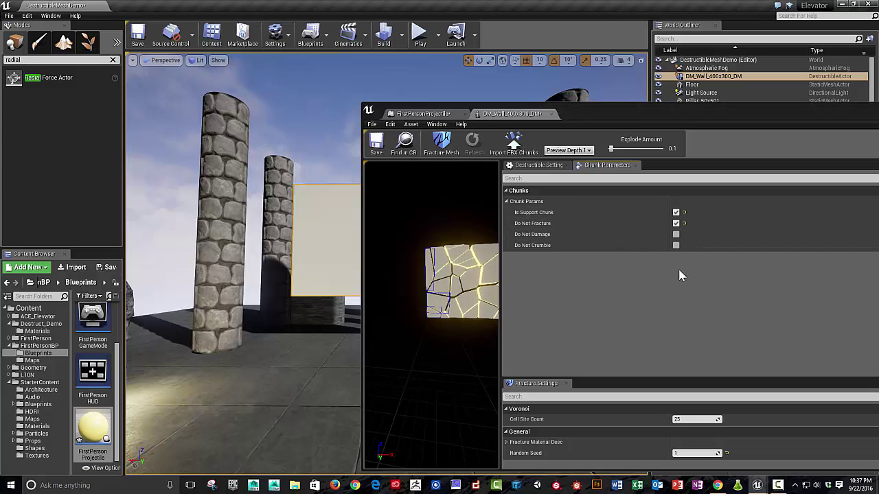
click(676, 234)
click(676, 245)
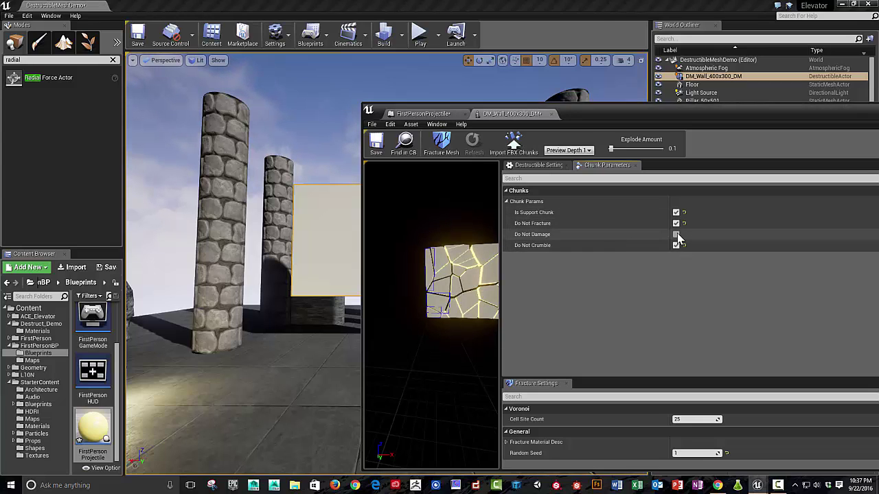
Enable the World Support and Asset Defined Support flags in the wall mesh's destructible settings
click(544, 167)
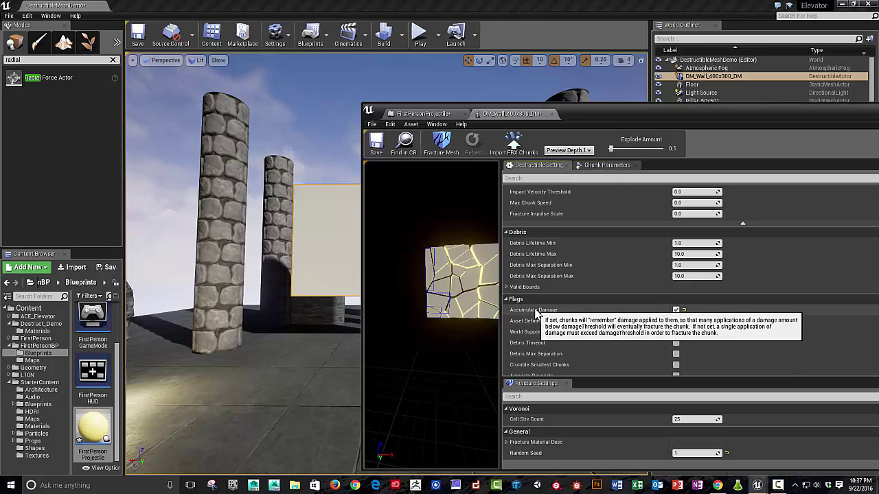
scroll(564, 320, down, 2)
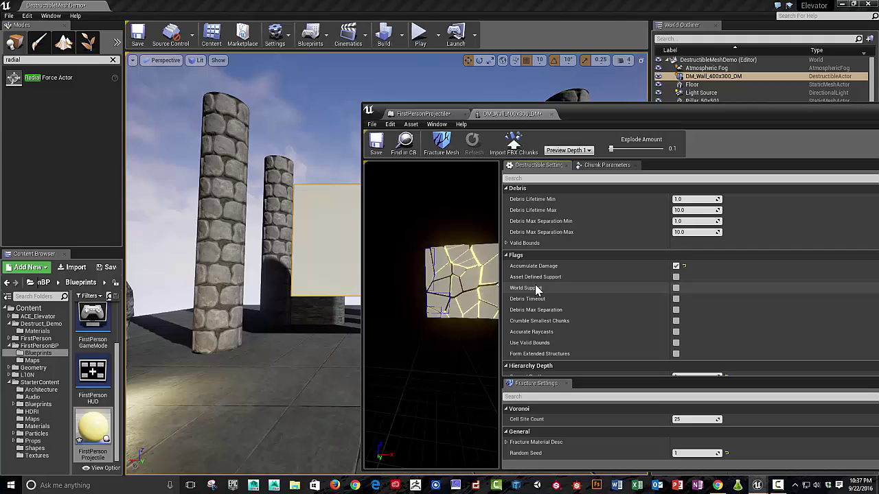
click(676, 288)
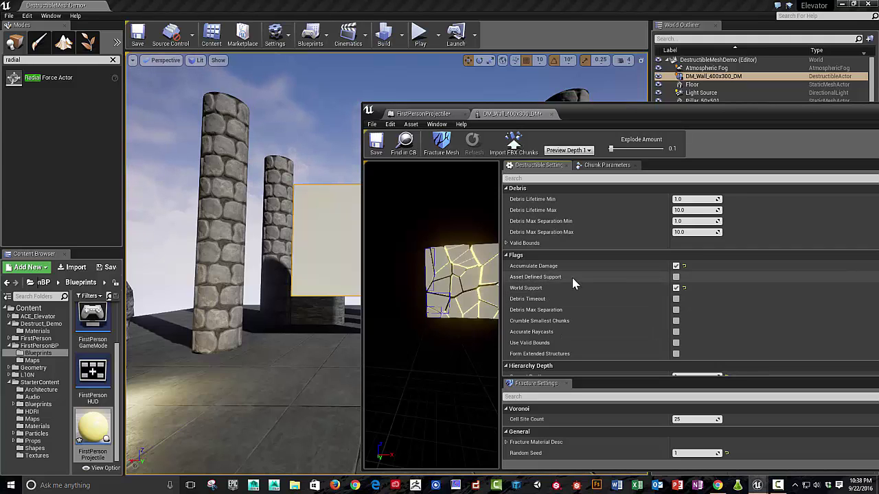
click(676, 277)
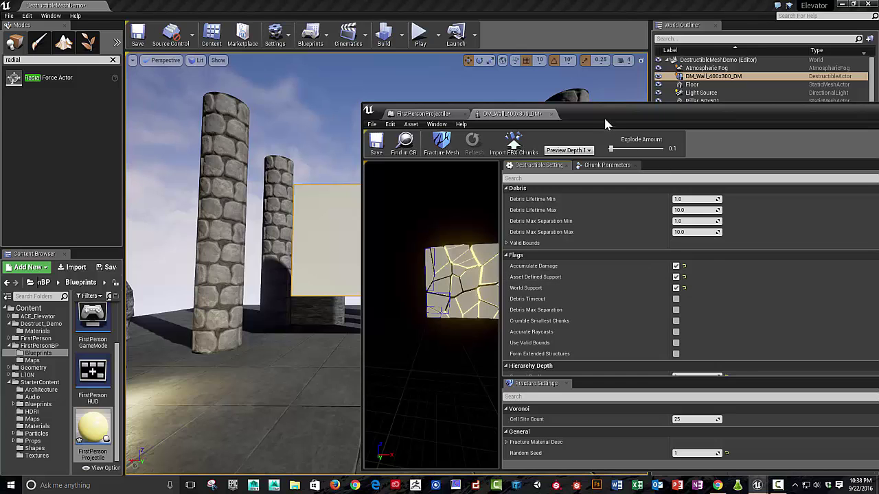
Move the destructible wall sideways in the level toward the right-hand stone pillars
drag(601, 111, 713, 316)
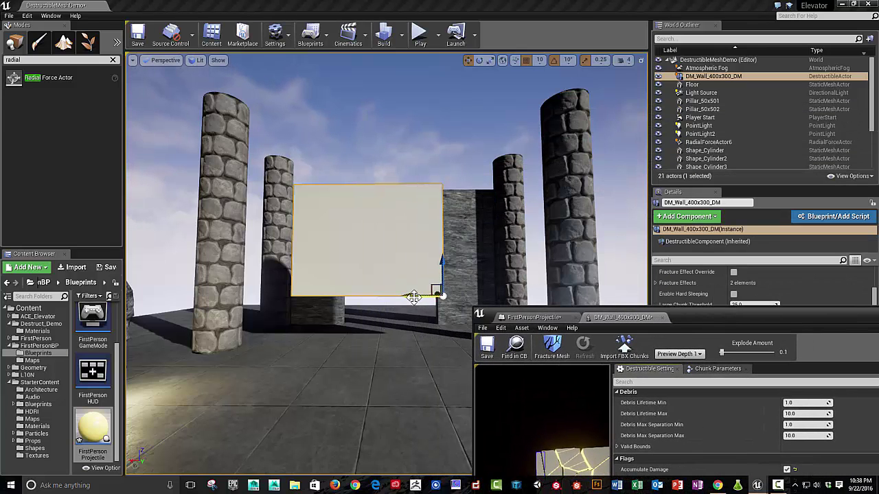
drag(408, 286, 460, 300)
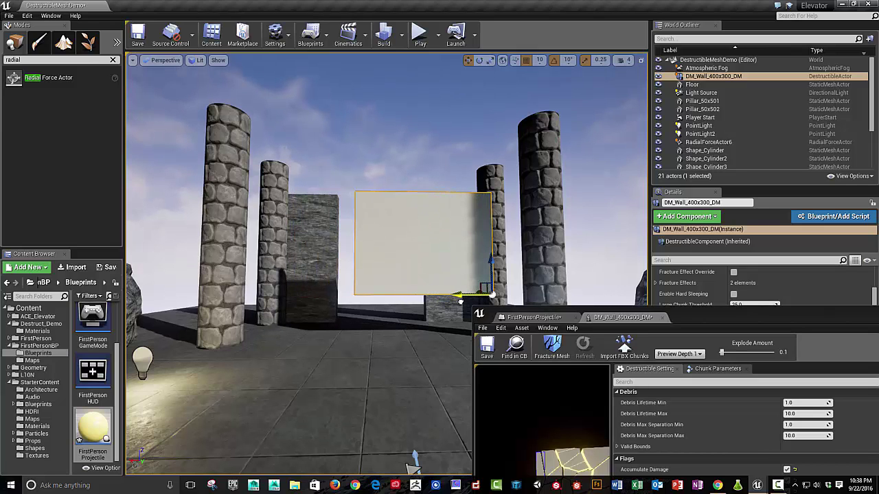
scroll(484, 274, down, 5)
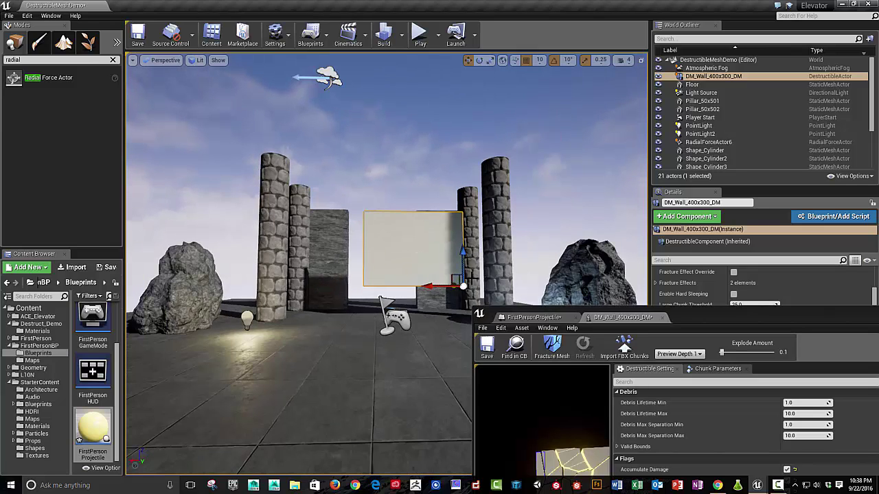
right_drag(452, 292, 456, 339)
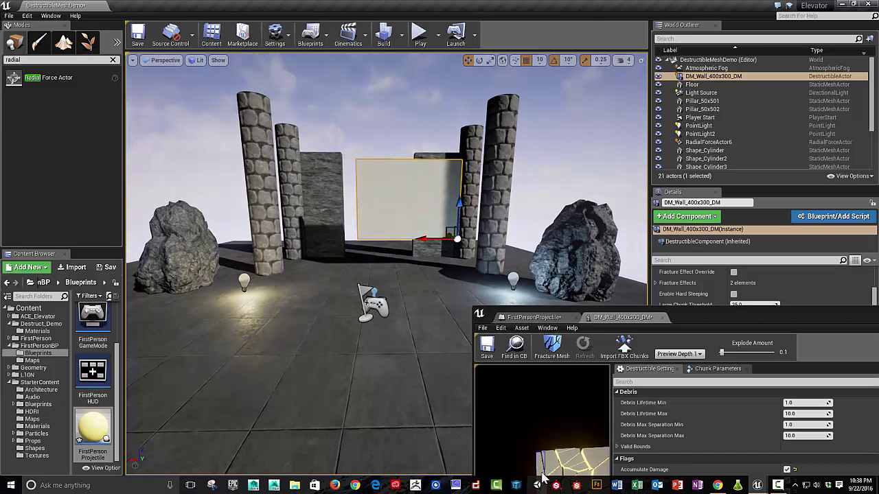
Nudge the destructible wall so its end meets the right-hand pillar, and inspect the contact up close
drag(666, 317, 686, 127)
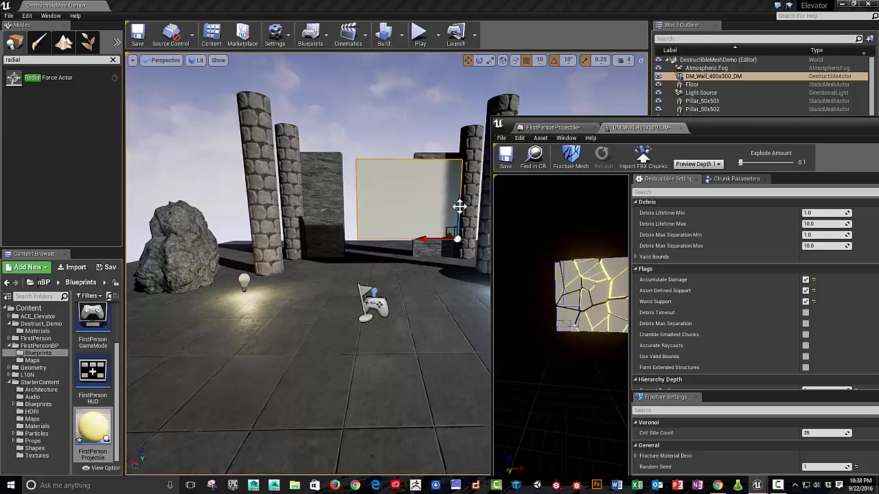
scroll(445, 230, down, 2)
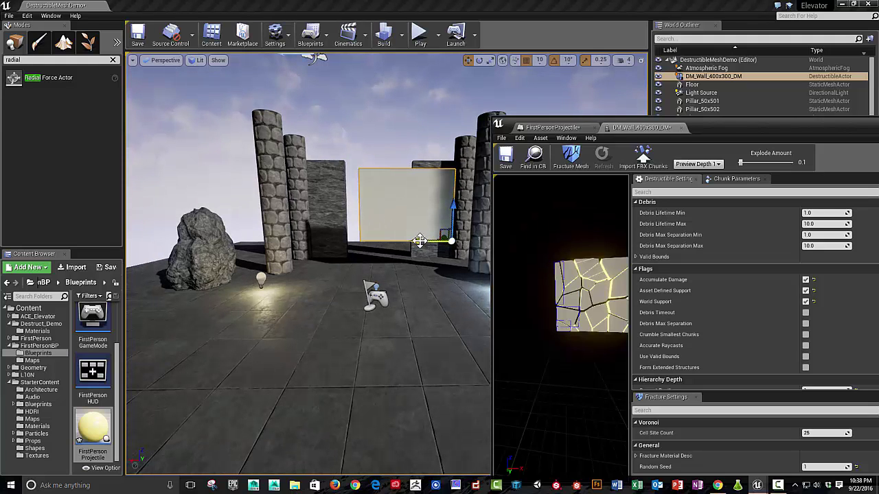
drag(420, 241, 442, 234)
right_drag(442, 234, 400, 235)
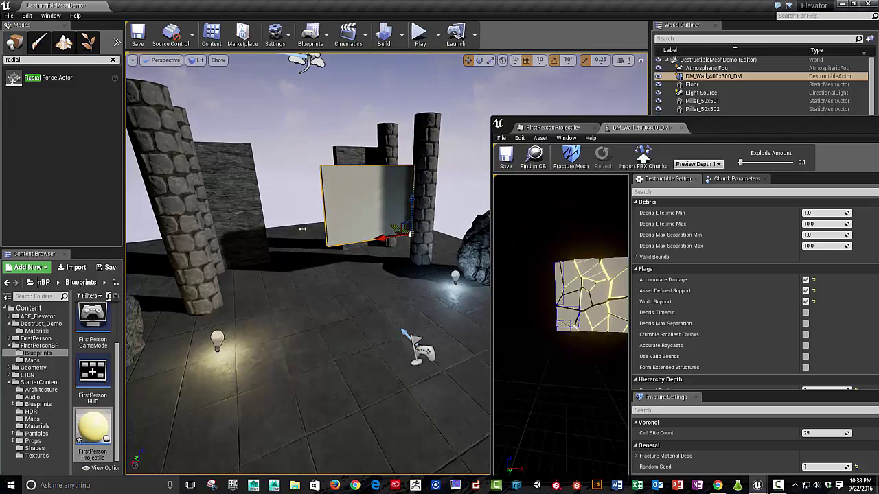
drag(401, 234, 390, 239)
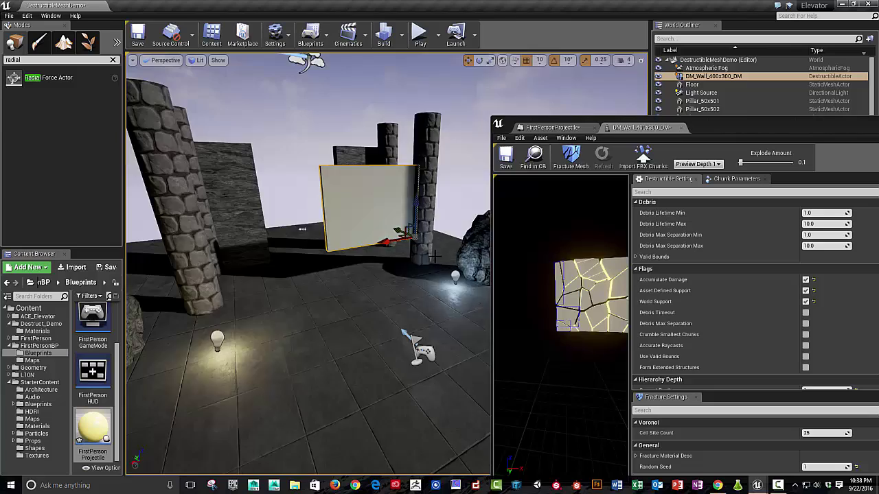
key(f)
right_drag(435, 257, 201, 306)
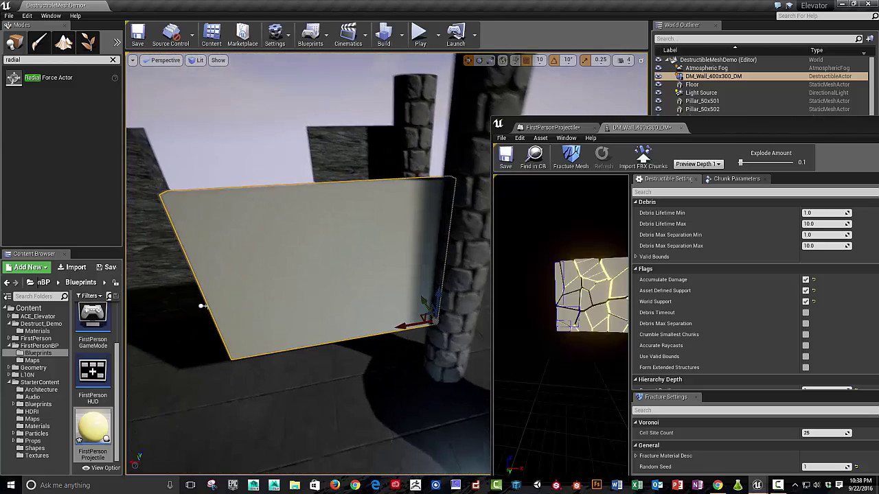
Play-test the level, fire projectiles at the destructible wall to check which chunks the pillar supports, and end the session
click(419, 35)
click(389, 267)
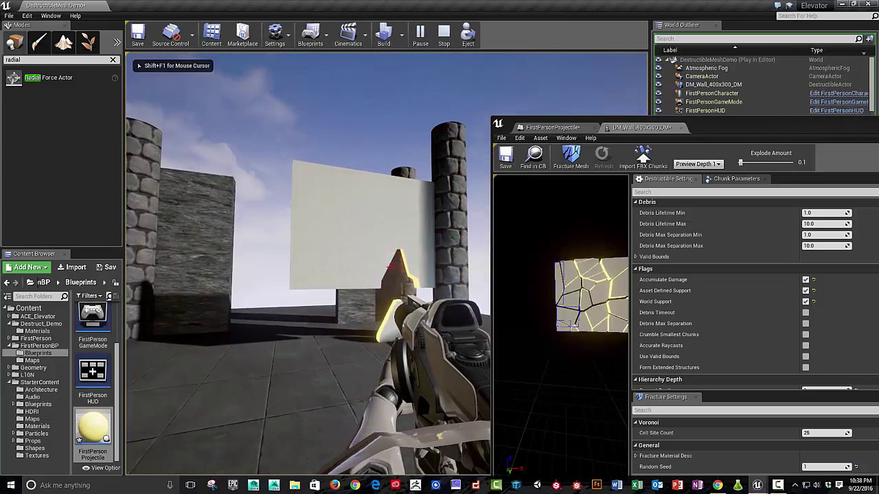
click(389, 267)
click(389, 267)
click(389, 267)
key(w)
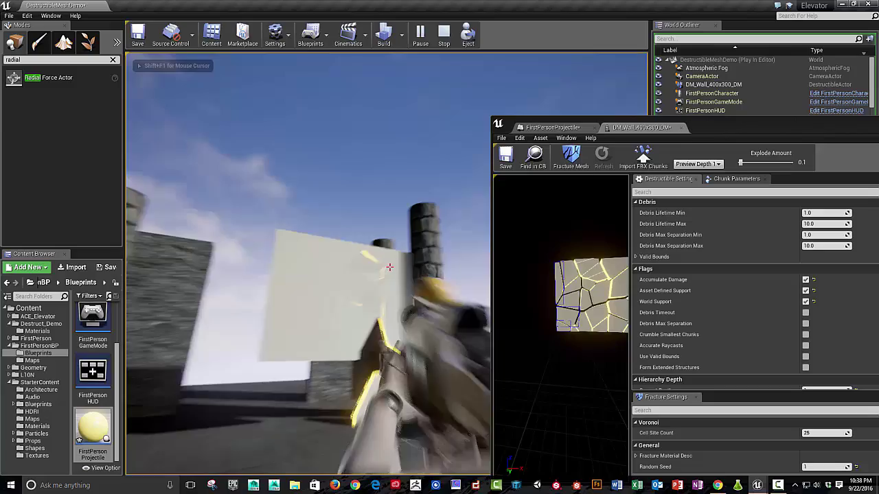
click(389, 267)
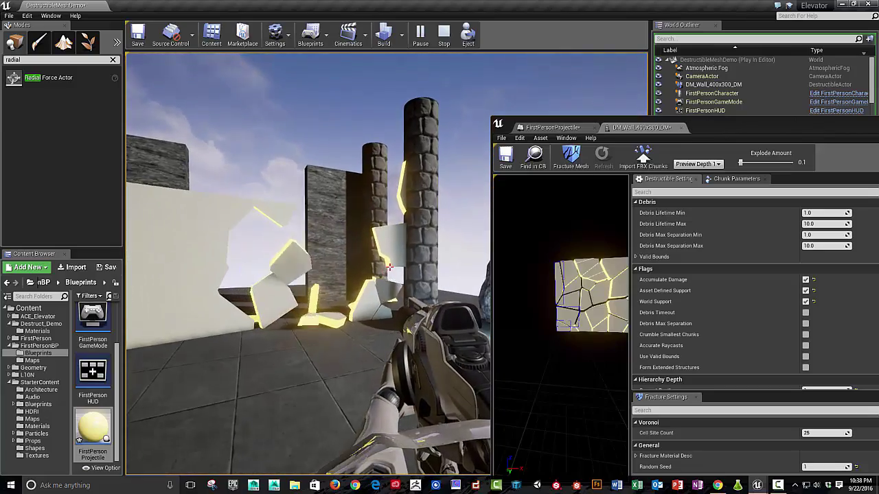
click(389, 267)
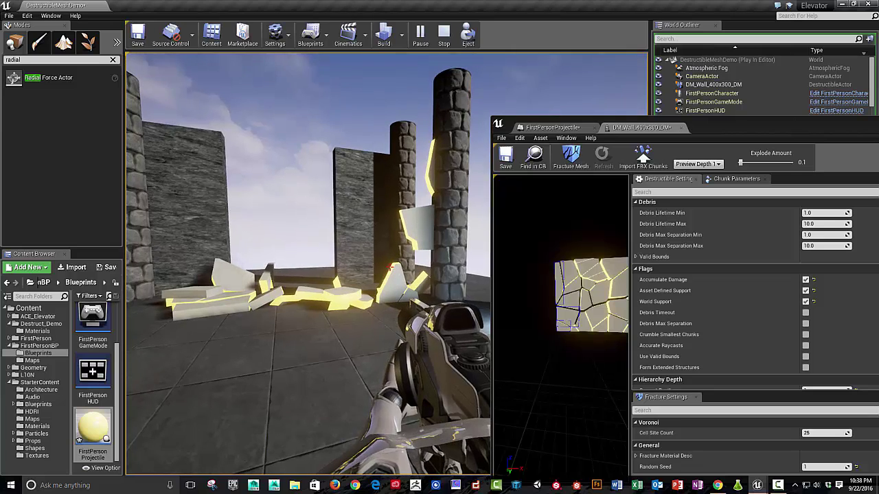
key(Escape)
Switch to the UE4 Destructible Meshes notes in Google Docs, view the linked Destructibles Content Examples page, and return to the notes
key(alt+Tab)
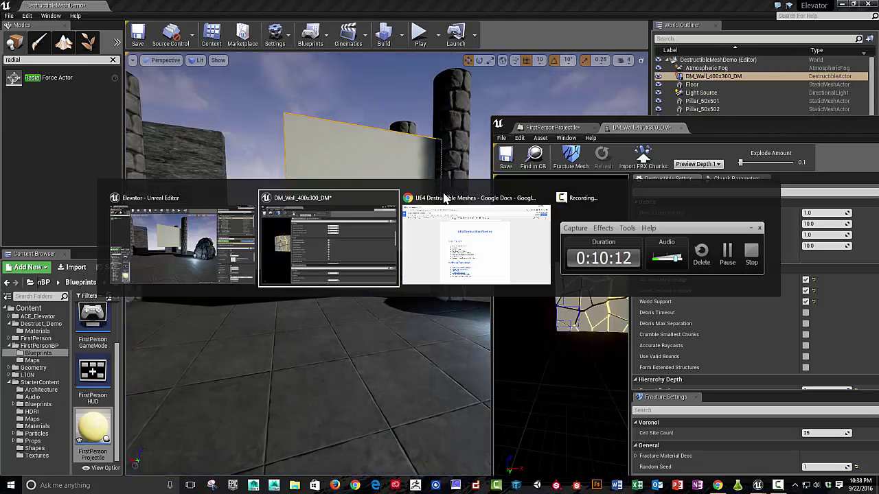
click(441, 192)
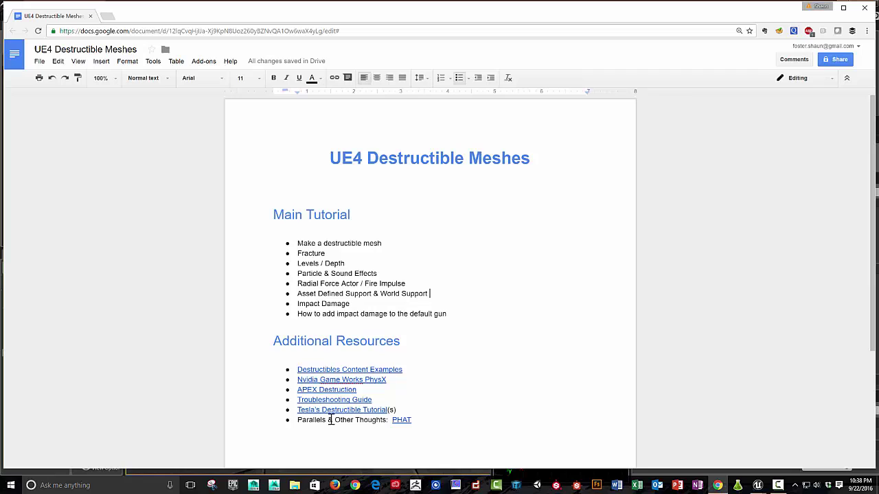
click(315, 369)
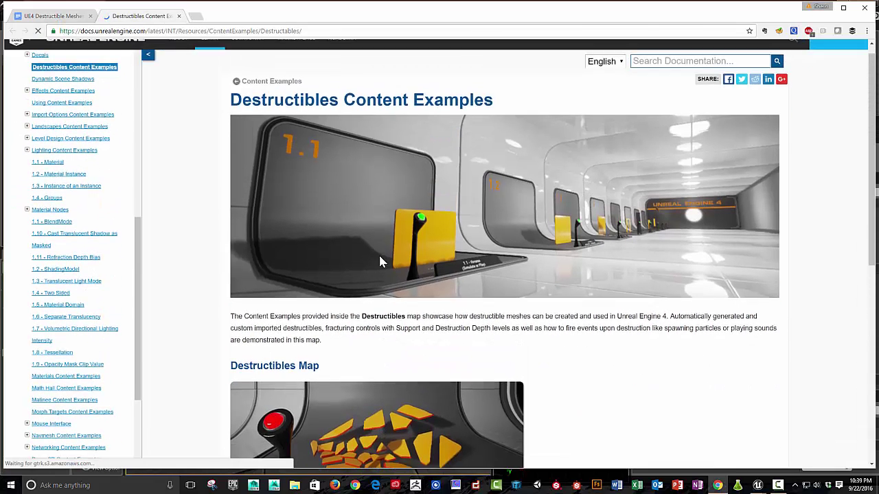
click(61, 16)
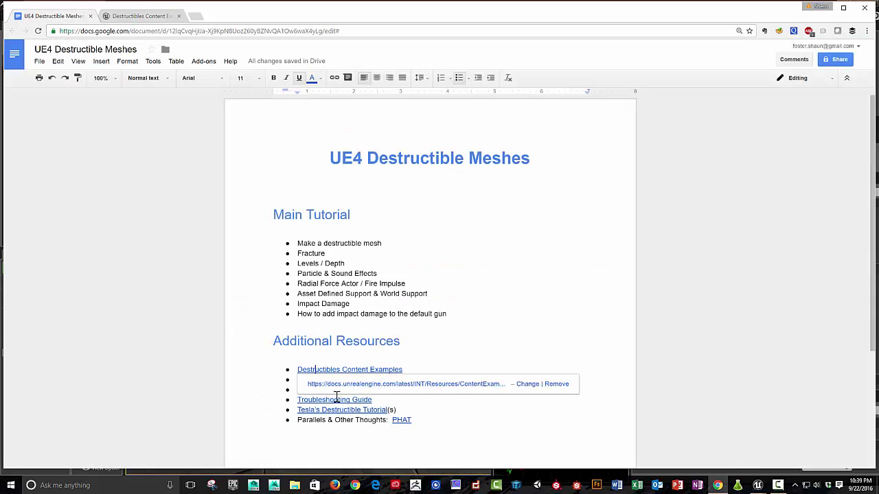
click(232, 355)
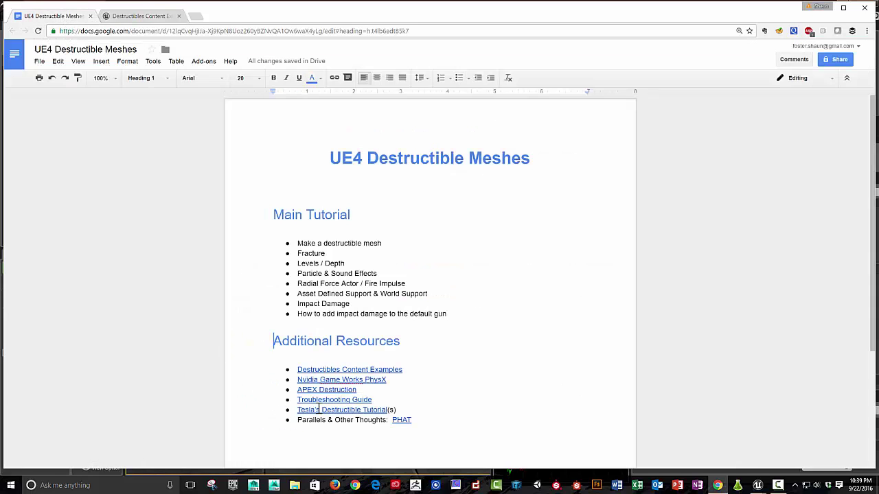
Select the Nvidia Game Works PhysX link in the notes, look over PhysX Lab's fracture tools, and minimize PhysX Lab
click(339, 380)
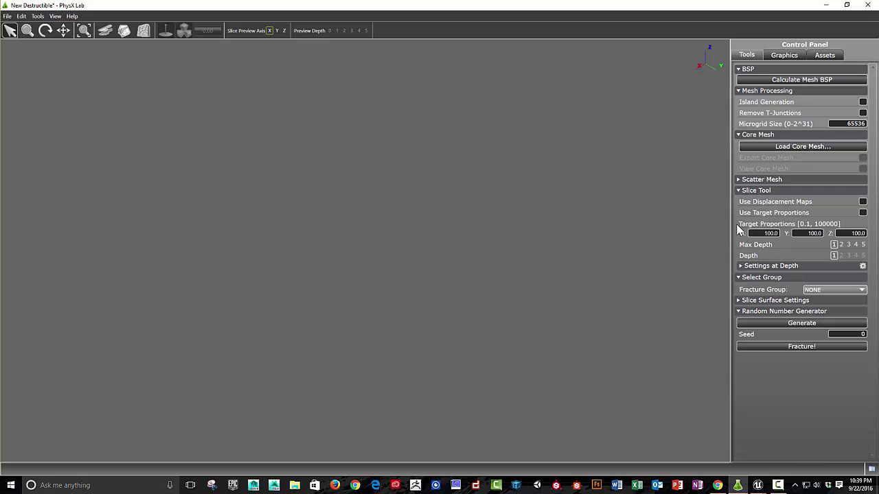
click(848, 5)
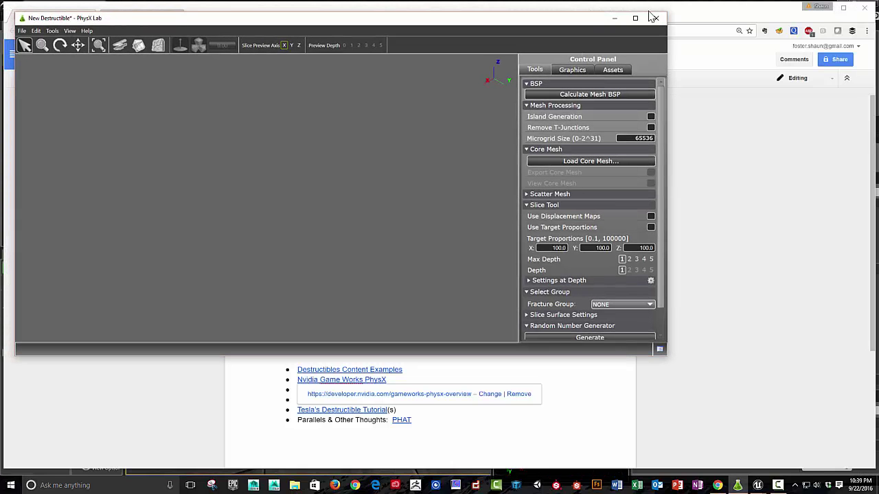
click(615, 19)
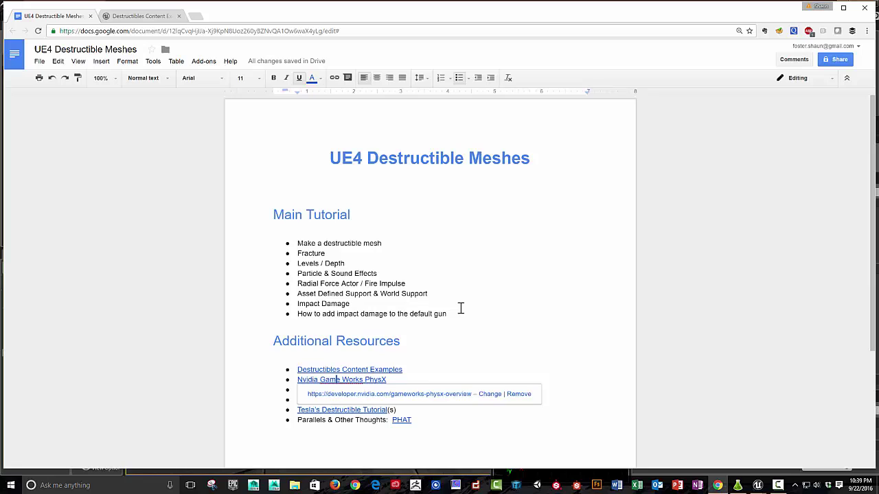
click(442, 445)
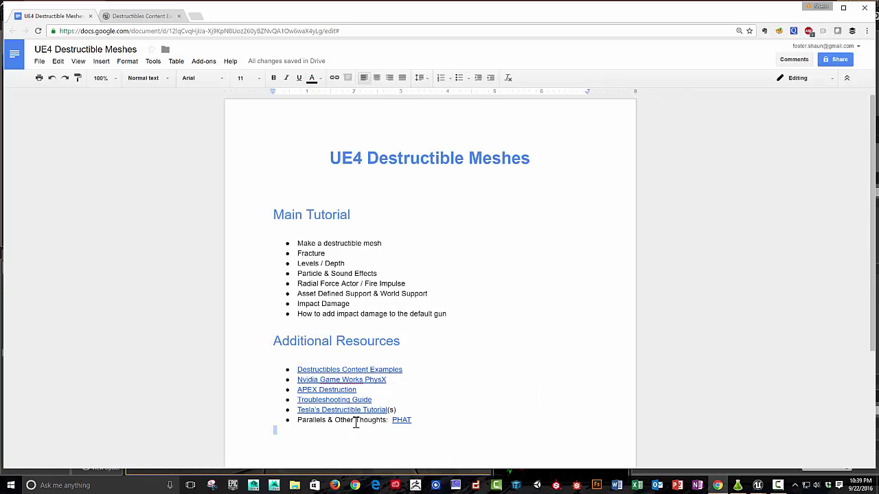
Open the APEX Destruction link from the notes and skim NVIDIA's PhysXLab tutorials on slice and cut-out fracturing
click(319, 389)
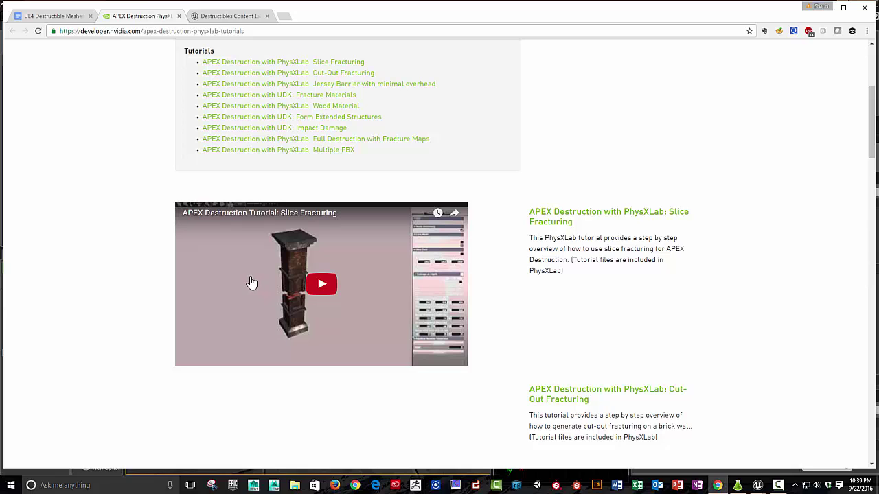
scroll(251, 288, down, 7)
scroll(251, 300, up, 3)
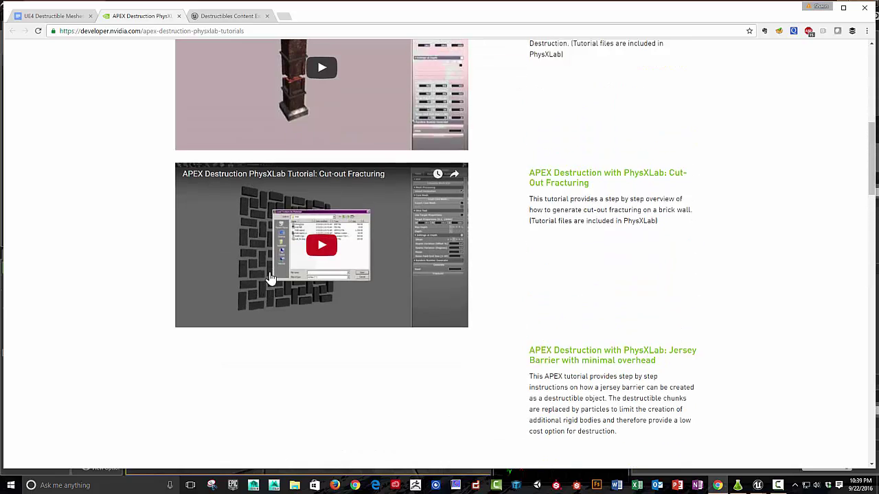
scroll(268, 274, up, 3)
scroll(350, 308, down, 5)
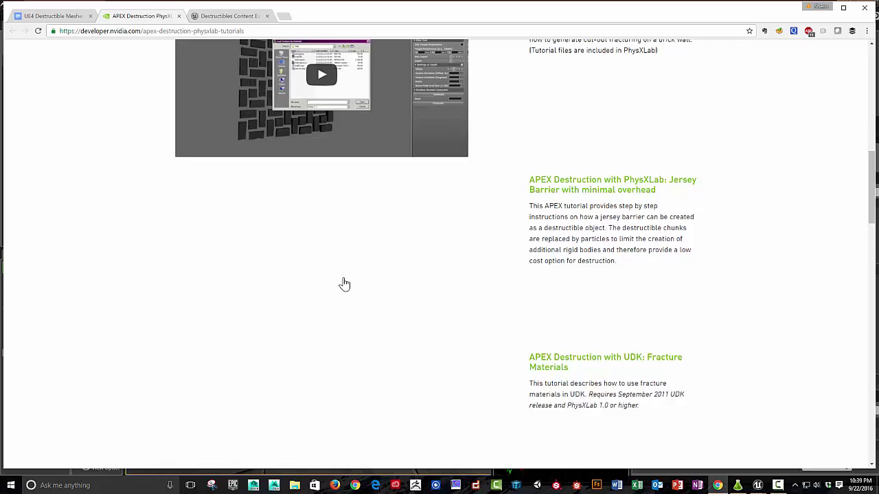
scroll(345, 288, up, 1)
scroll(343, 298, down, 6)
scroll(330, 306, up, 10)
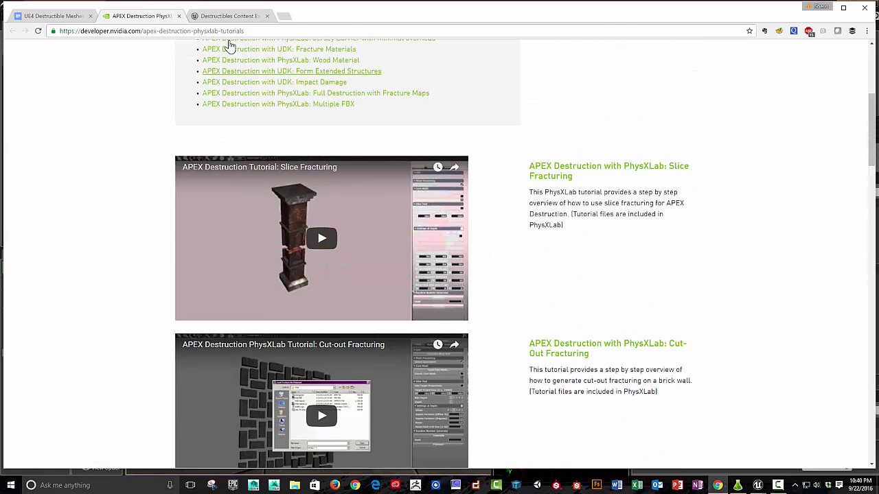
Return to the notes, open the linked Destructible Troubleshooting Guide, and skim its frequently asked questions
click(233, 15)
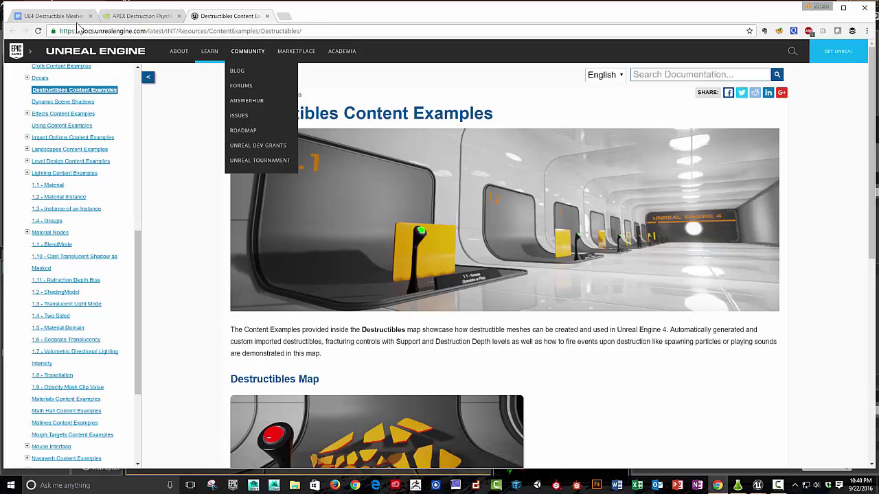
click(54, 15)
click(326, 431)
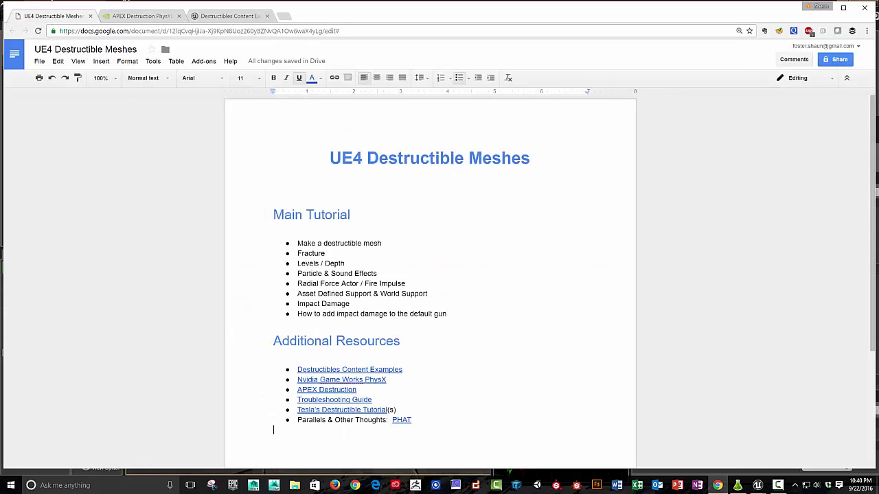
click(333, 402)
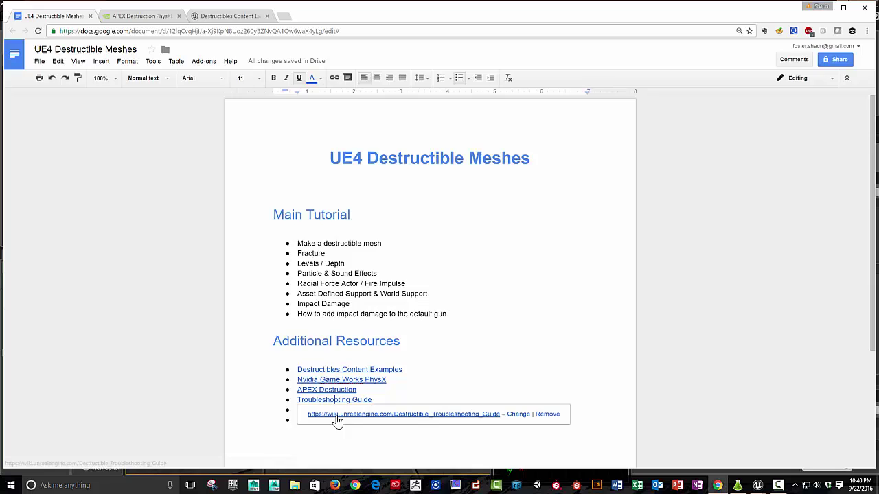
click(336, 415)
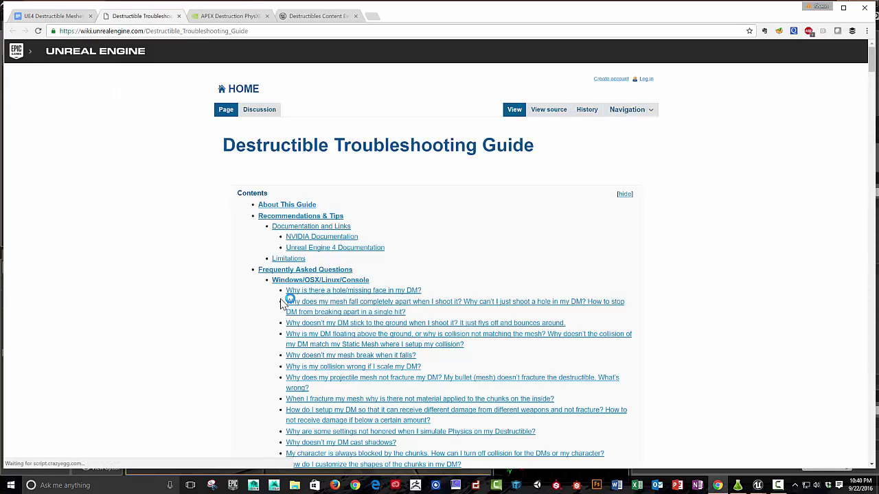
scroll(261, 228, down, 2)
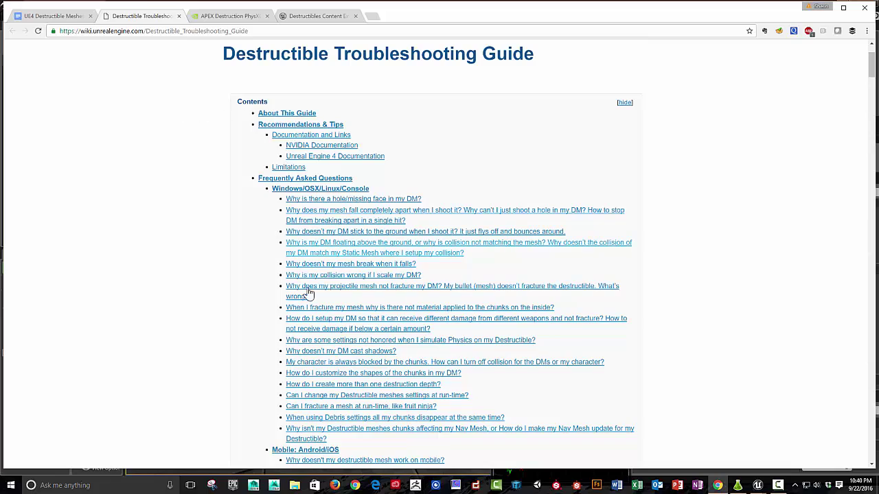
scroll(302, 312, down, 4)
scroll(305, 311, up, 6)
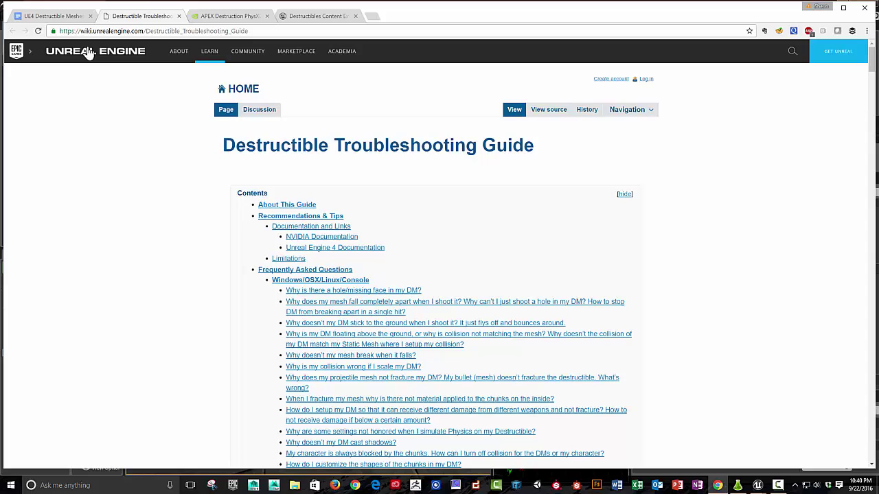
Go back to the notes and review the remaining additional resources, including Tesla's Destructible Tutorial and the PHAT link
click(79, 16)
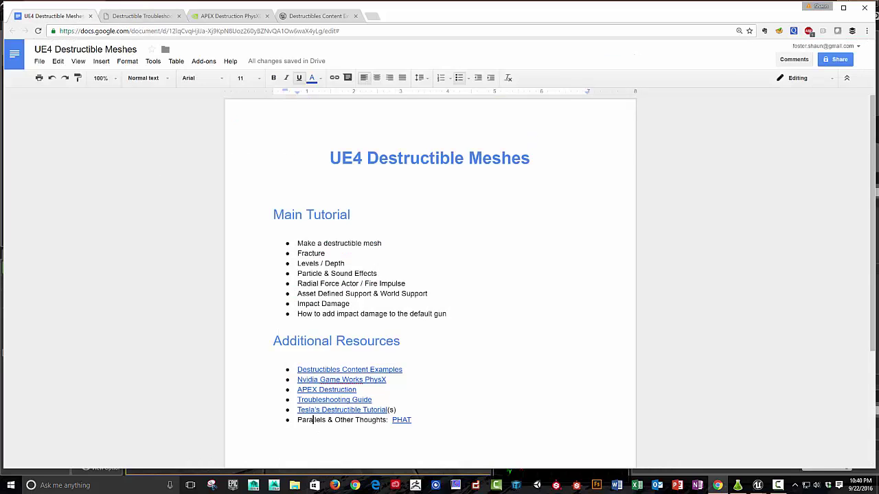
click(312, 420)
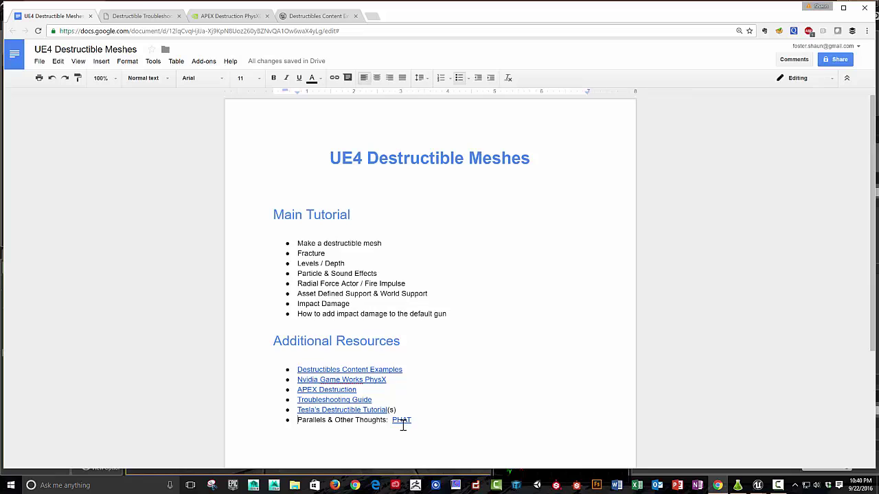
scroll(403, 426, down, 1)
scroll(397, 421, up, 1)
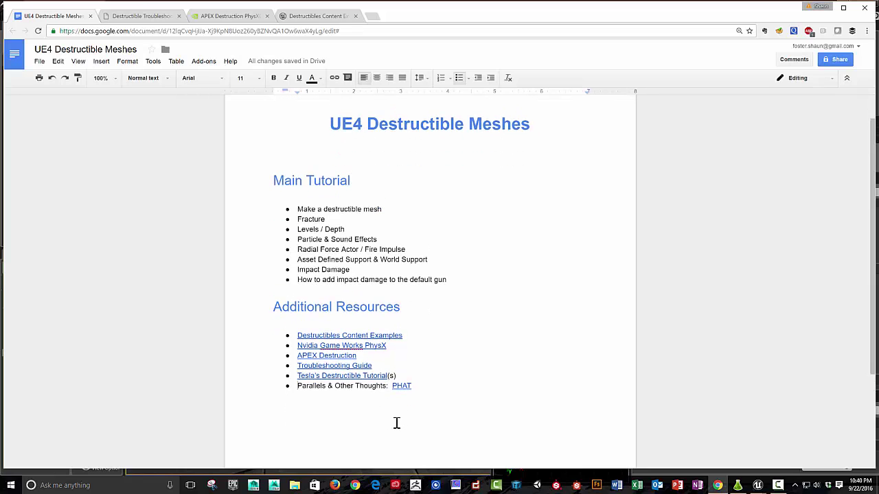